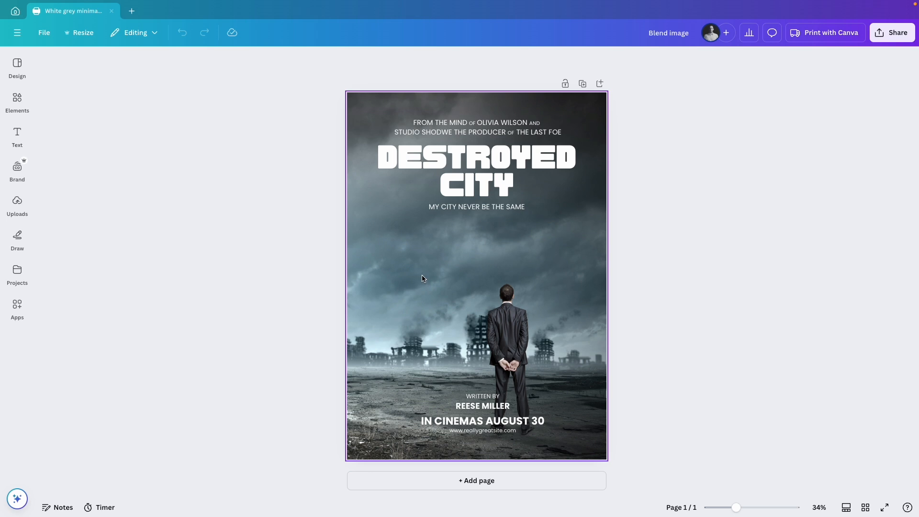
Add the recently used photo of the woman with the half-cracked face to the poster and remove its background
left_click(19, 108)
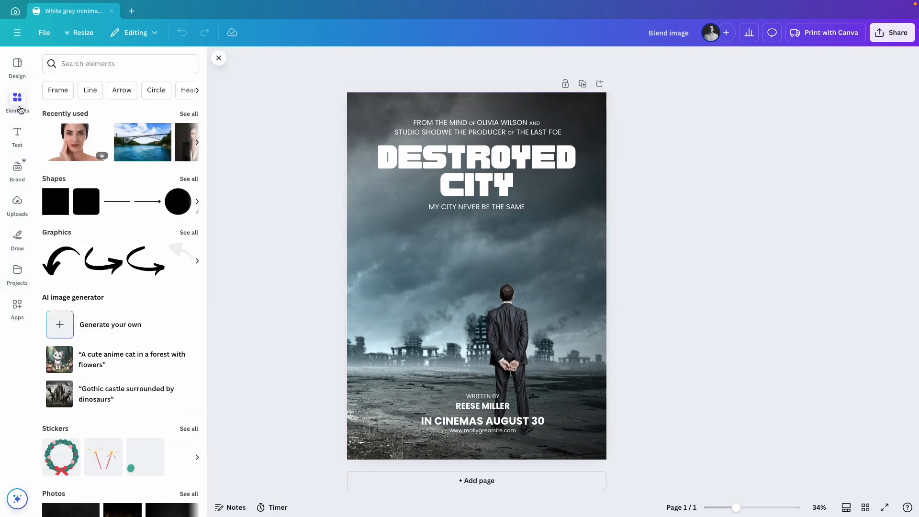
left_click(74, 142)
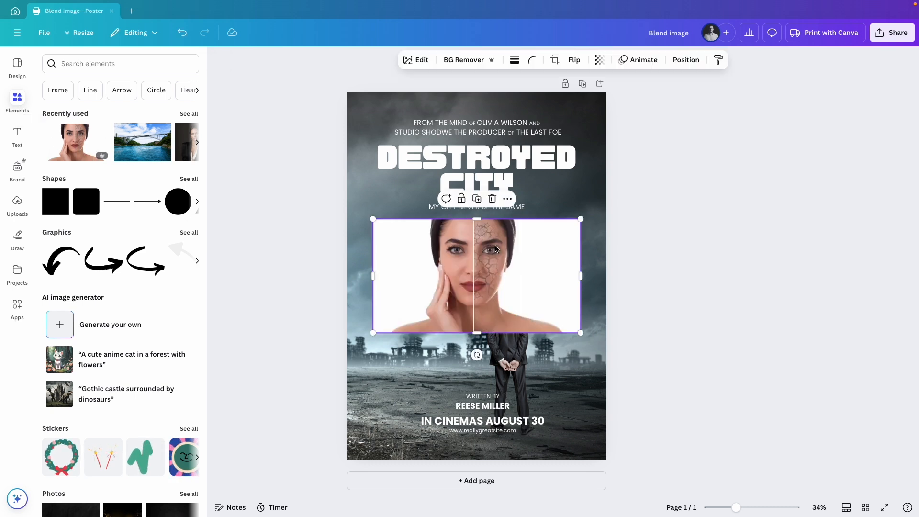
left_click(465, 60)
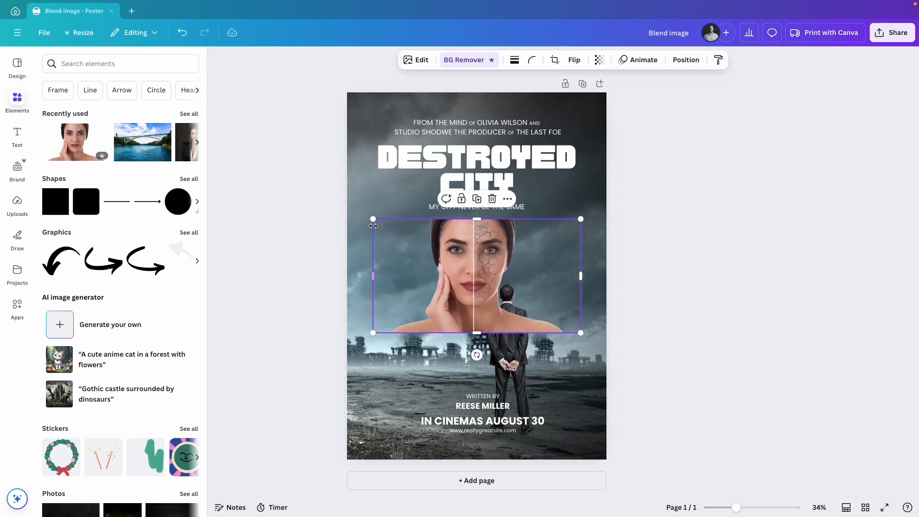
Enlarge the woman's portrait beyond the poster's width and centre it behind the title text
left_click_drag(373, 218, 286, 128)
left_click_drag(474, 227, 473, 263)
left_click_drag(581, 194, 630, 166)
left_click_drag(441, 310, 477, 297)
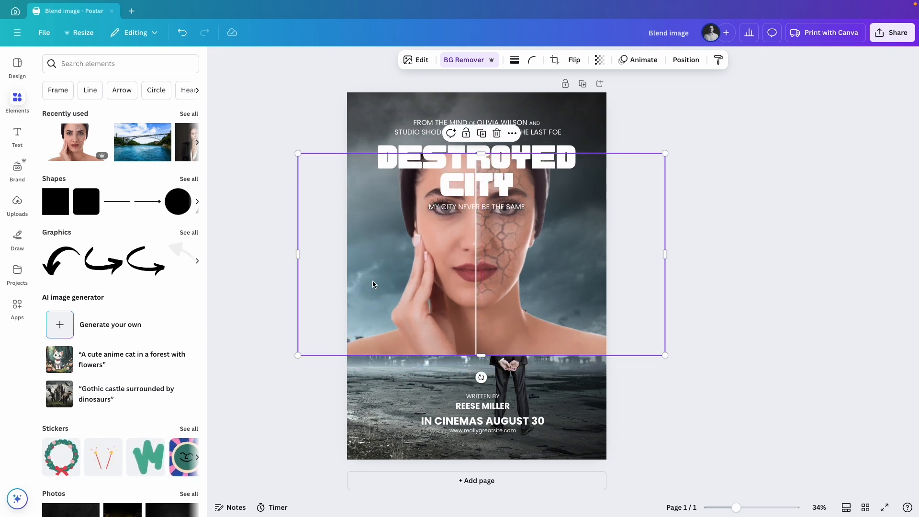
left_click(258, 293)
Search the apps for "blend image" and open the Blend Image app
left_click(18, 314)
left_click(88, 63)
type("blend image")
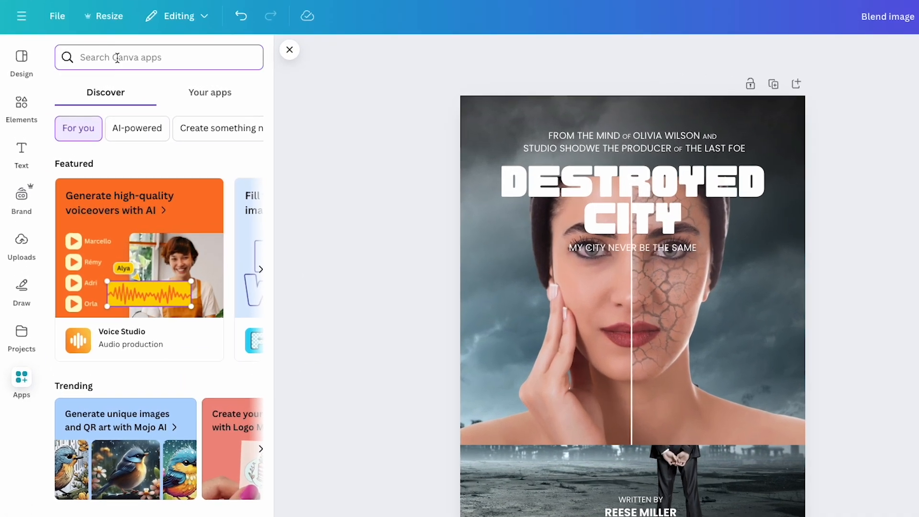
key("Return")
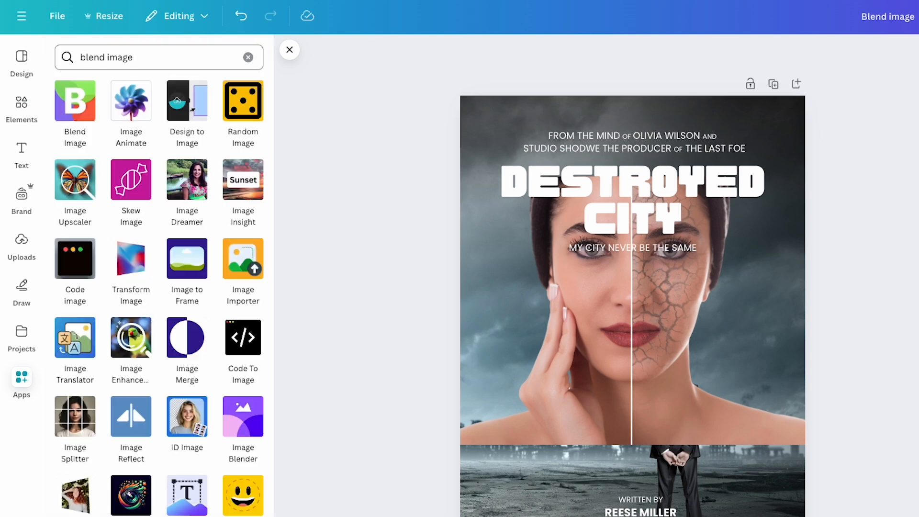
left_click(72, 111)
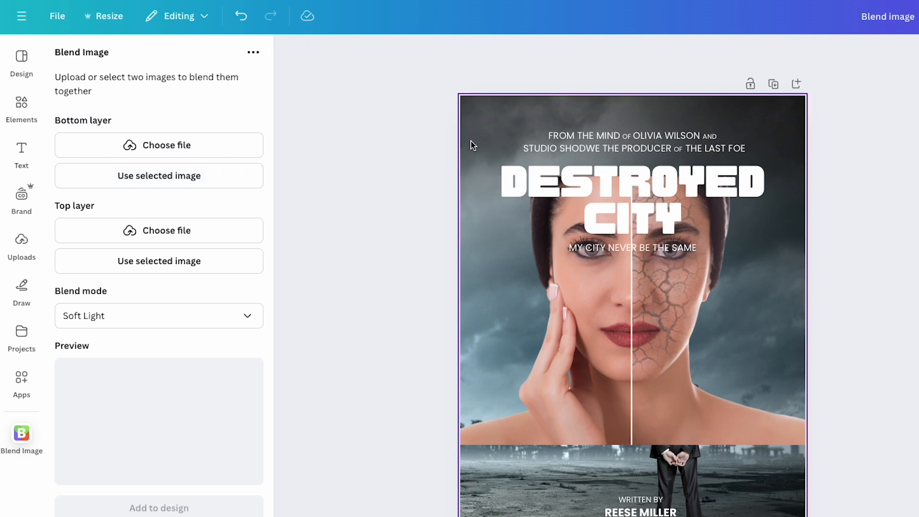
Use the poster's city background as the blend's bottom layer and the woman's portrait as its top layer
left_click(481, 117)
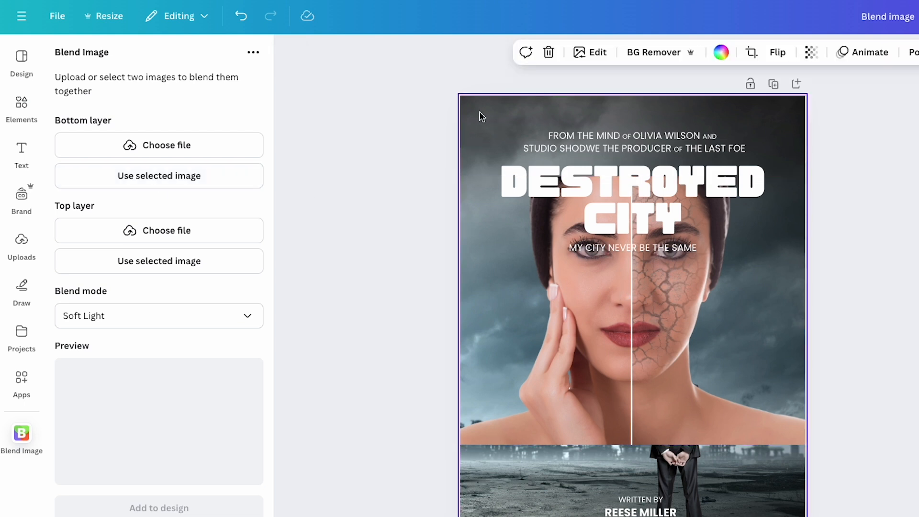
left_click(177, 177)
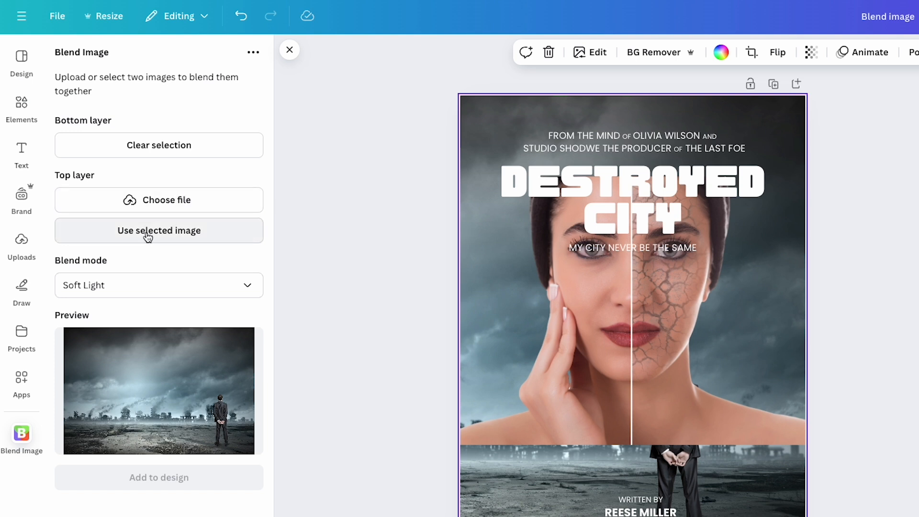
left_click(661, 310)
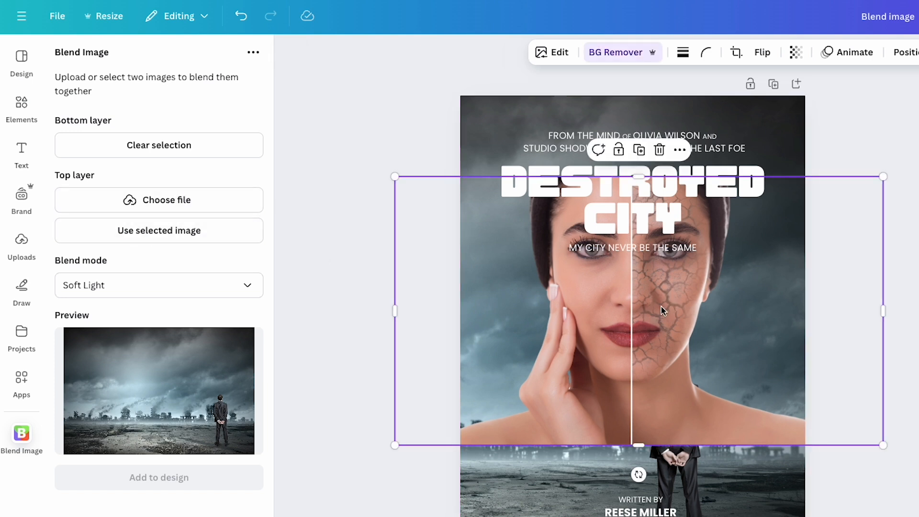
left_click(163, 232)
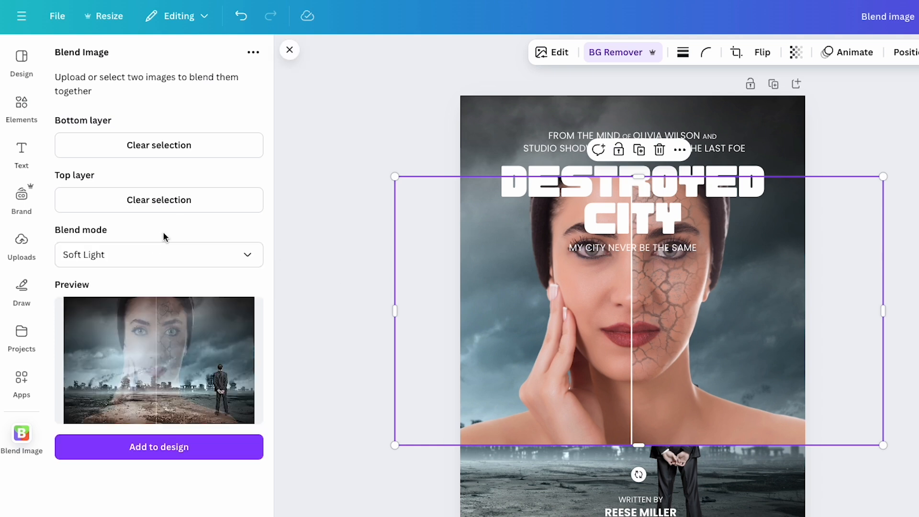
Reapply the Soft Light blend mode, and try Lighten on the two layers
left_click(134, 260)
scroll(183, 281, "up", 1)
mouse_move(258, 320)
left_mouse_down()
mouse_move(254, 395)
mouse_move(254, 285)
mouse_move(252, 346)
left_mouse_up()
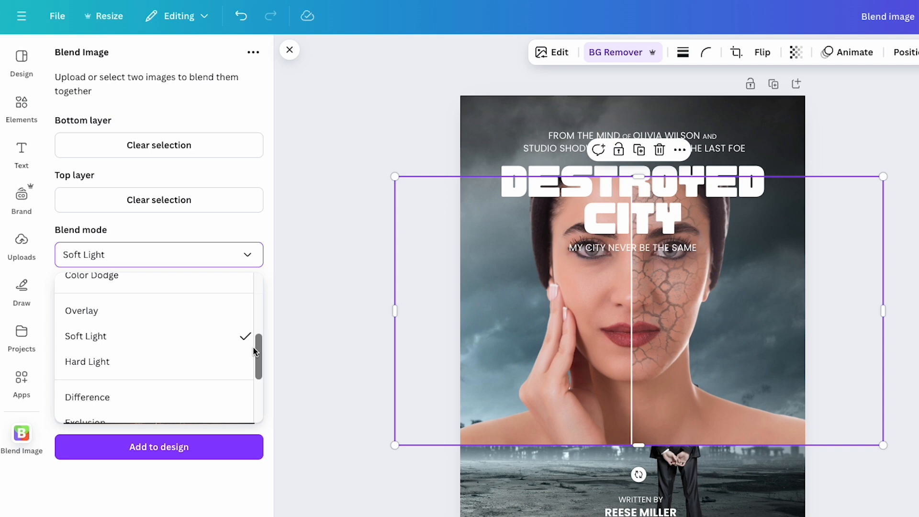
left_click(172, 343)
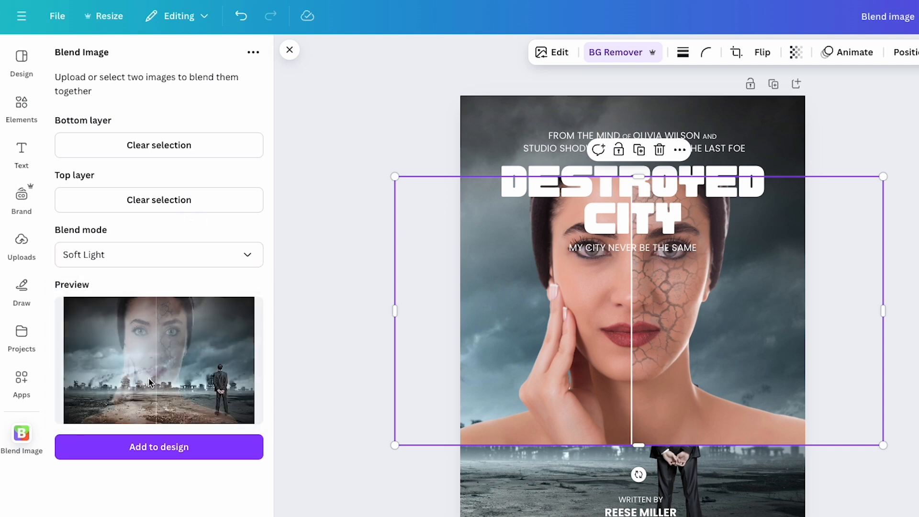
left_click(148, 263)
scroll(257, 335, "down", 1)
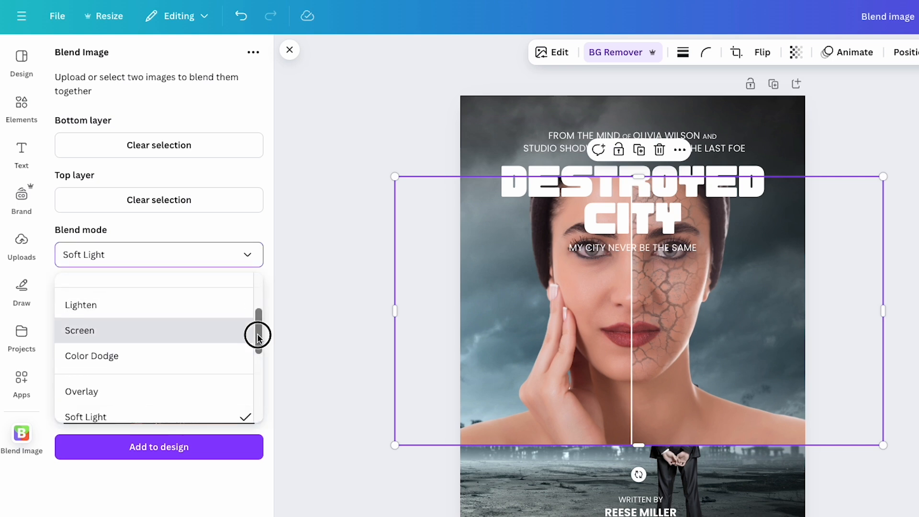
left_click(93, 306)
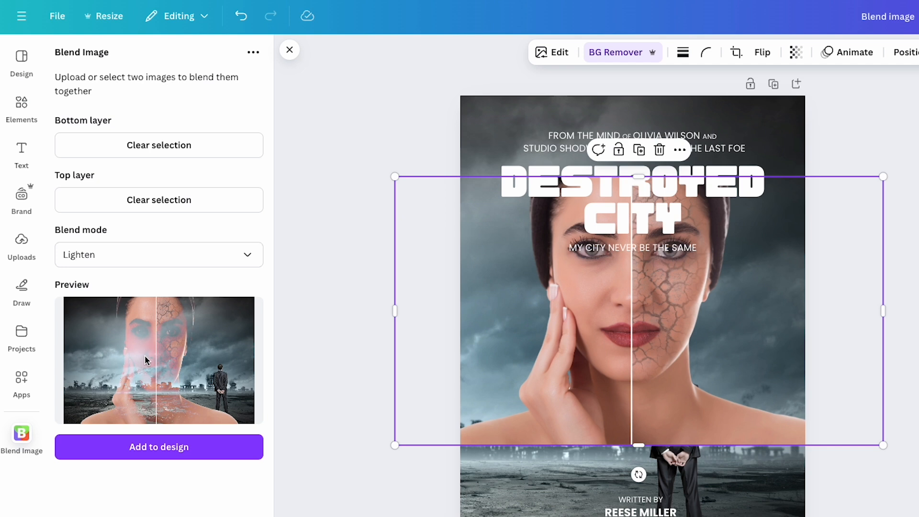
Try the Color Burn and Hard Light blend modes on the two layers
left_click(135, 261)
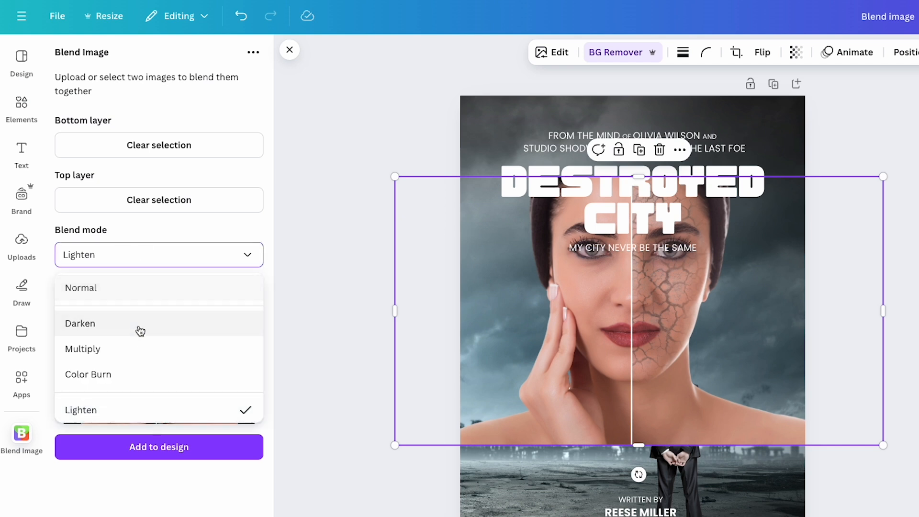
scroll(137, 329, "down", 1)
left_click(100, 307)
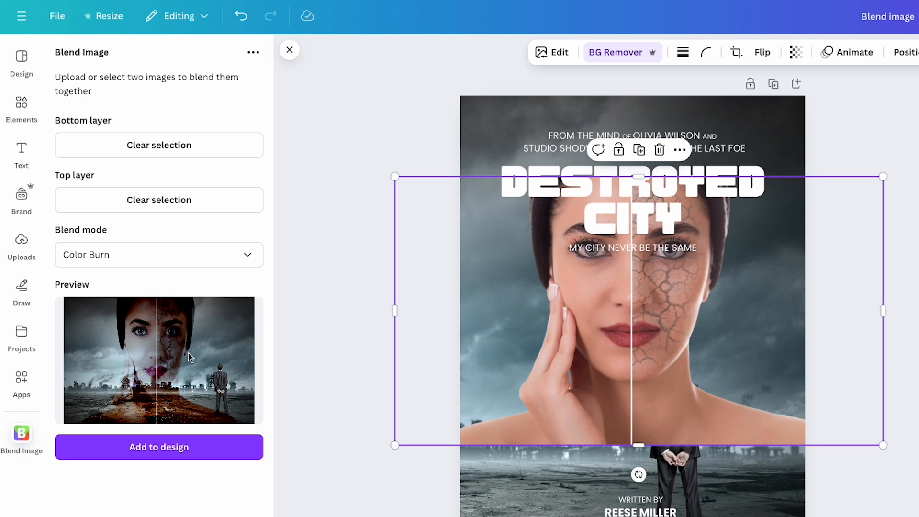
left_click(162, 258)
scroll(150, 372, "down", 5)
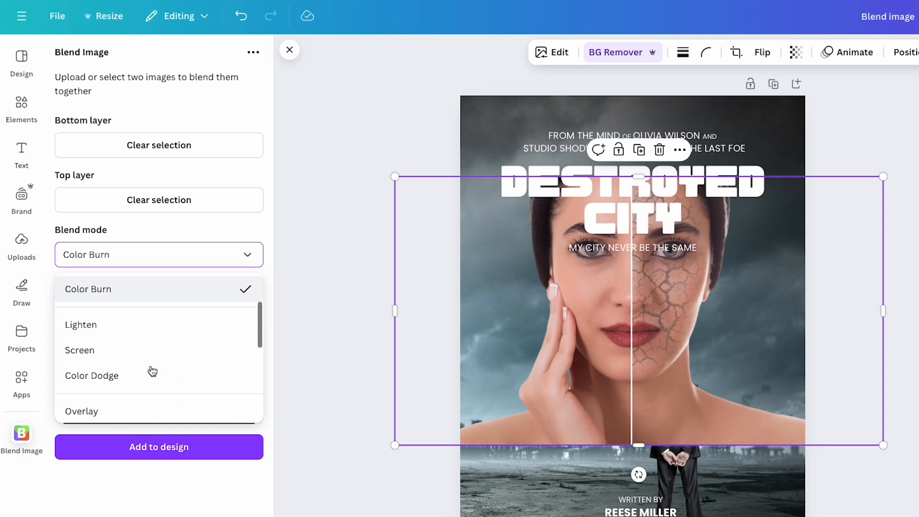
scroll(150, 369, "down", 1)
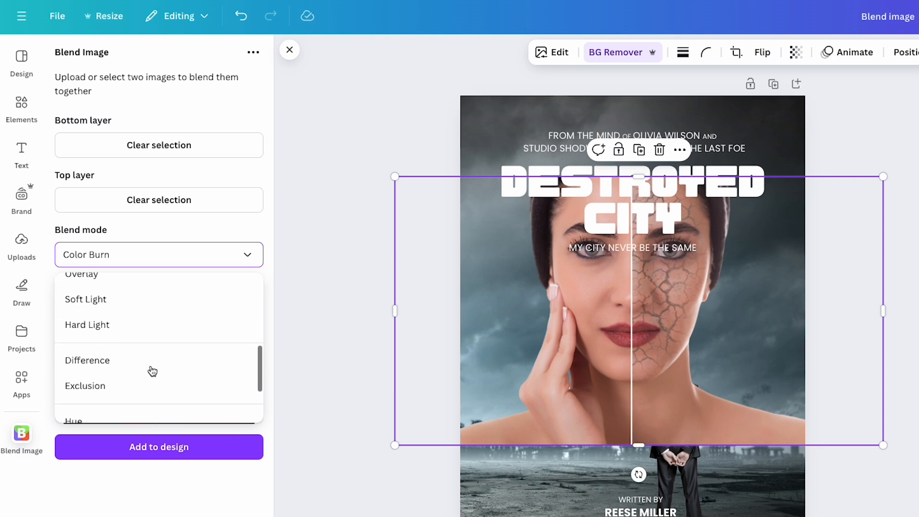
left_click(109, 329)
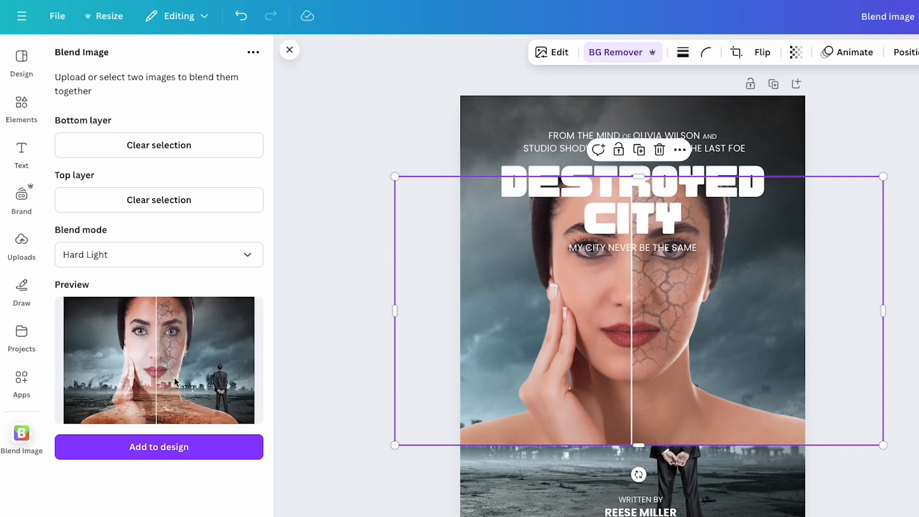
Try the Exclusion blend mode on the two layers
left_click(160, 260)
scroll(143, 372, "down", 2)
scroll(142, 372, "down", 3)
left_click(106, 342)
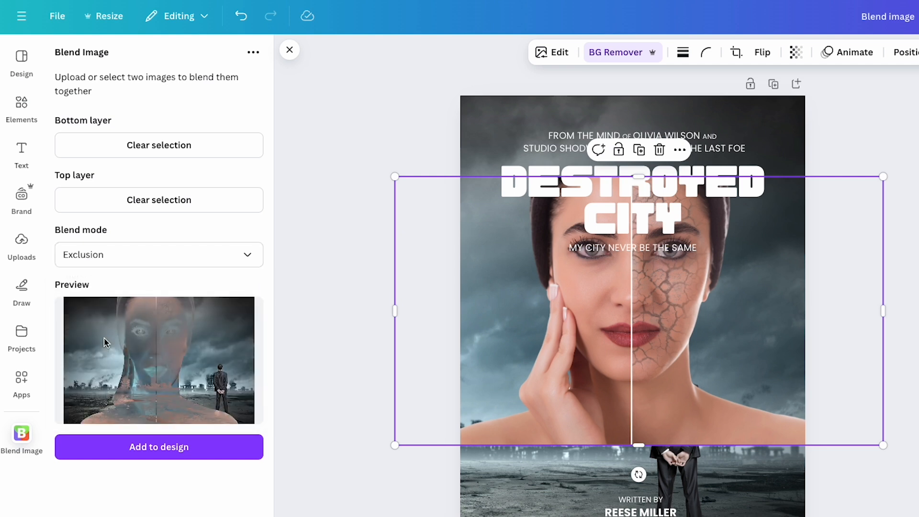
Set the blend mode to Luminosity and add the blended image to the design
left_click(106, 263)
scroll(114, 360, "down", 2)
scroll(113, 361, "down", 2)
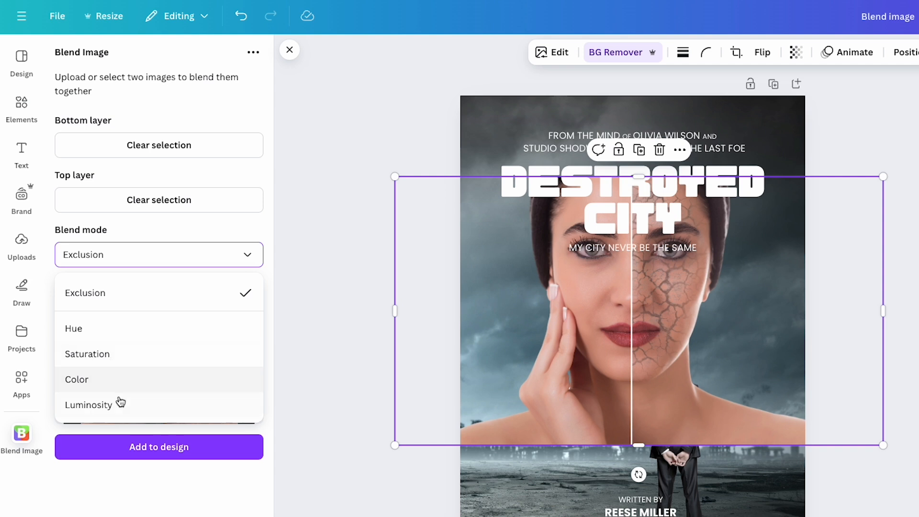
left_click(88, 405)
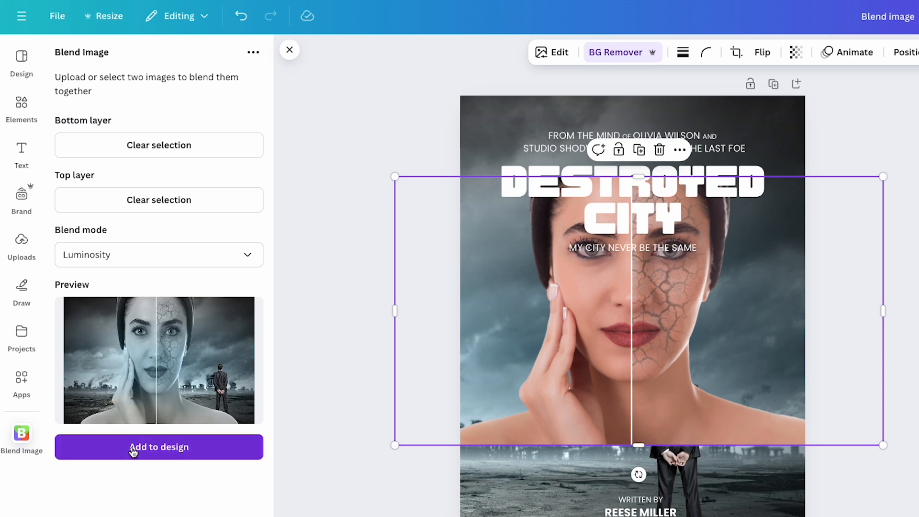
left_click(164, 457)
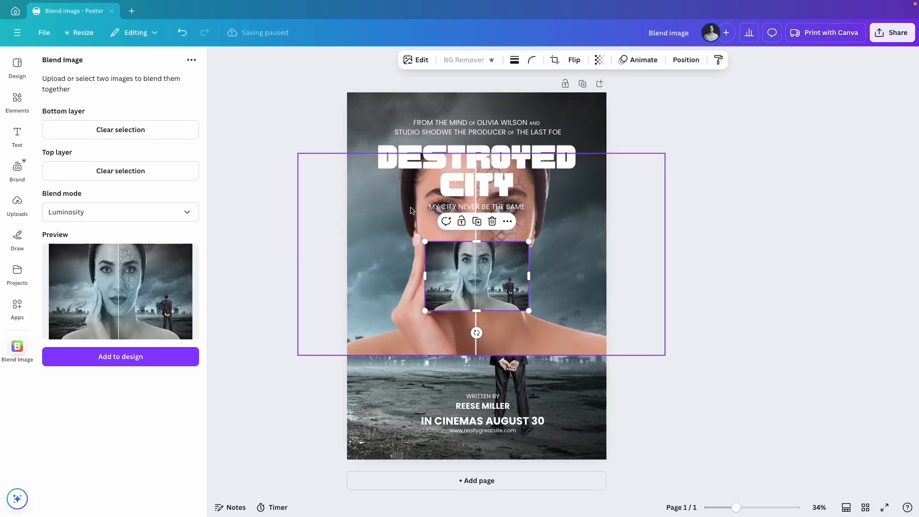
Delete the original portrait from the poster and move the blended image up and to the left
left_click(545, 248)
key("Delete")
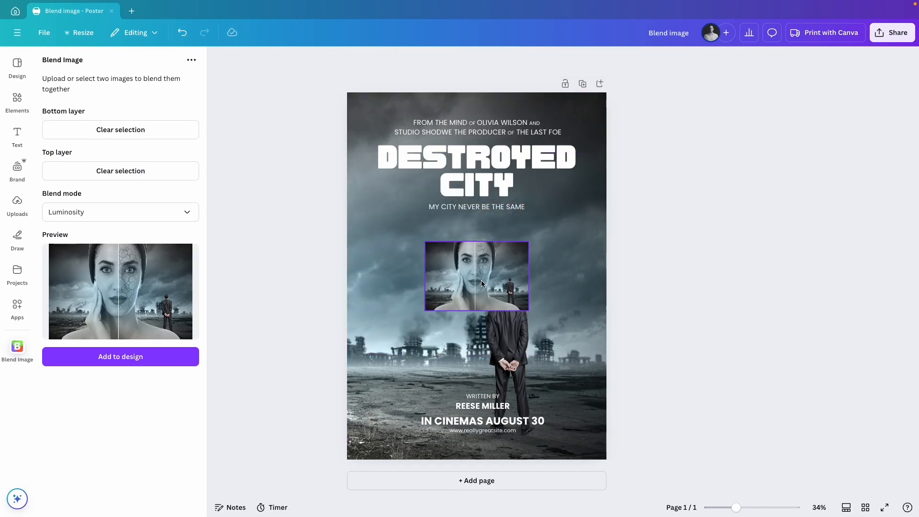
left_click_drag(481, 280, 426, 253)
Detach the city image from the poster's background and move it to the lower part of the page
right_click(553, 271)
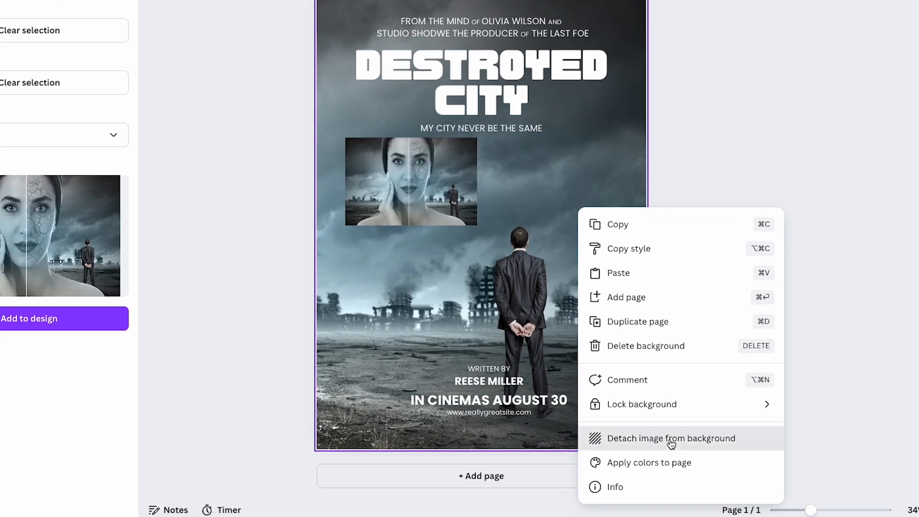
left_click(671, 445)
left_click_drag(501, 232, 509, 344)
Set the blended image as the poster's background
left_click(411, 168)
left_click(449, 110)
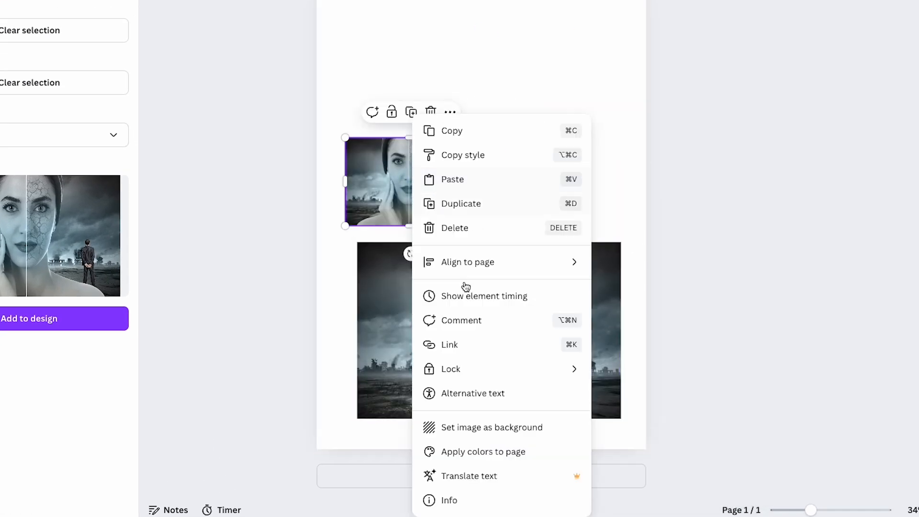
left_click(508, 426)
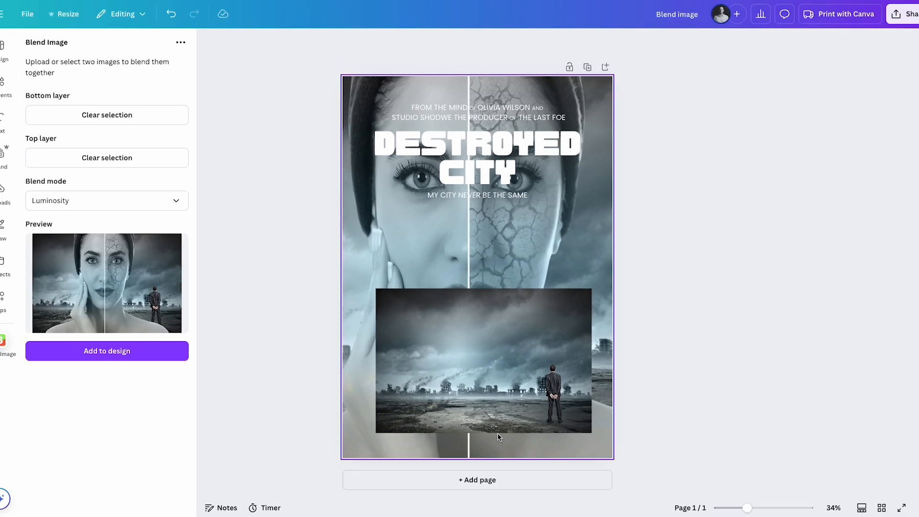
Reposition the background crop so the cracked half of the face fills the poster's left side and the man stands at right
double_click(539, 236)
left_click_drag(538, 236, 421, 246)
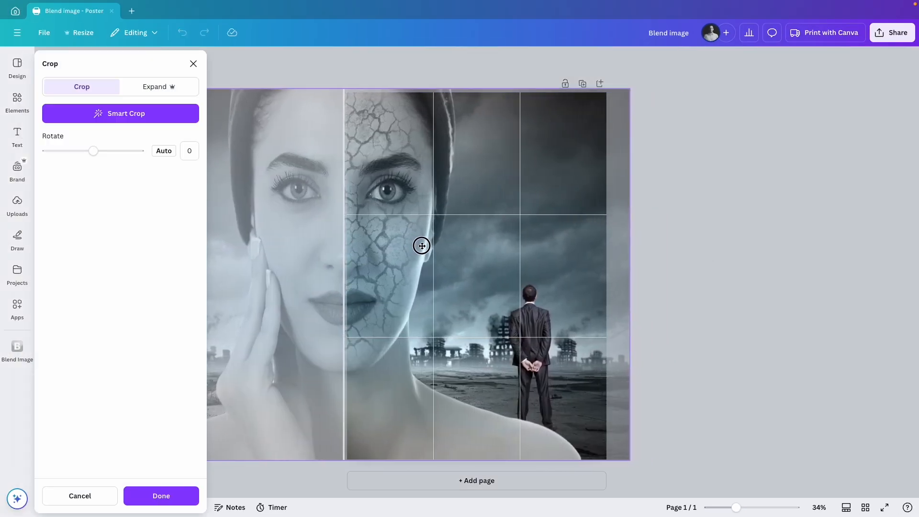
left_click(651, 260)
Crop the detached city image tightly around the man and remove its background
left_click(515, 348)
left_click_drag(360, 327, 502, 334)
left_click_drag(535, 258, 533, 322)
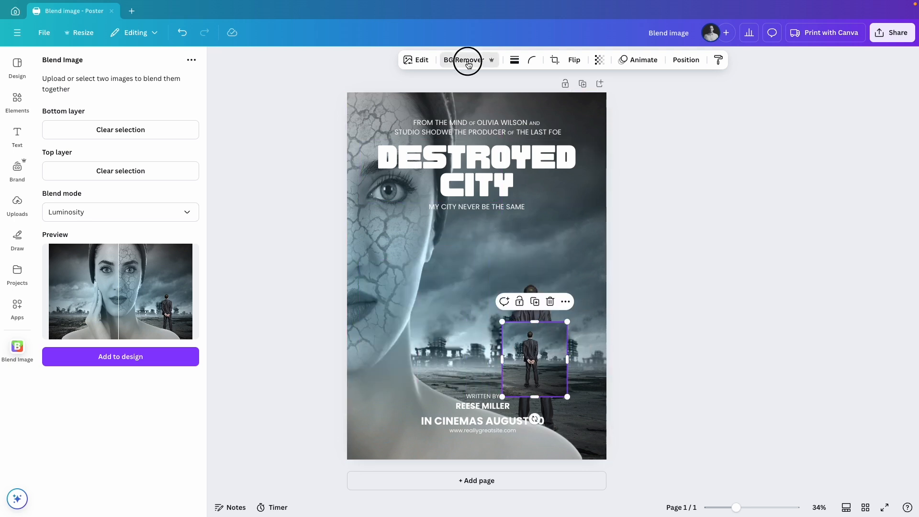
Enlarge the man cut-out to cover the man in the background and send it behind the "IN CINEMAS AUGUST 30" text
left_click_drag(568, 322, 685, 185)
left_click_drag(589, 308, 536, 371)
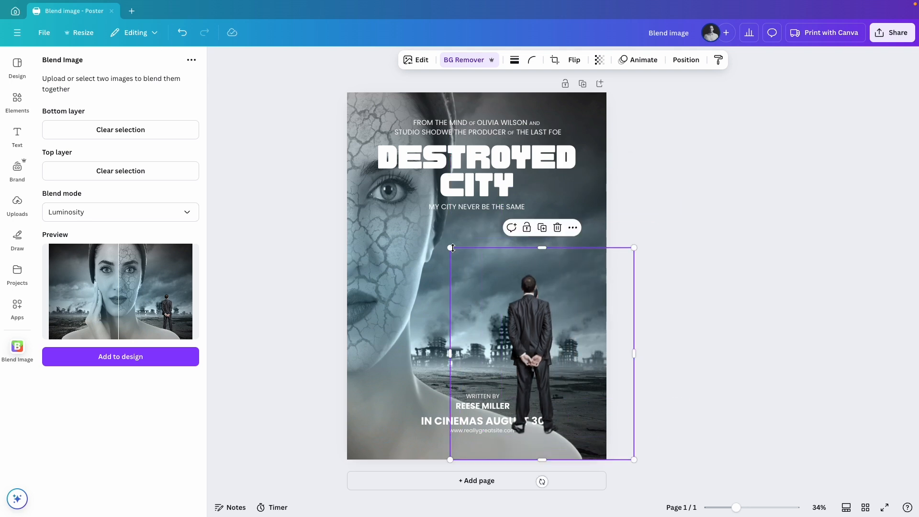
left_click_drag(450, 247, 455, 263)
left_click_drag(543, 327, 542, 328)
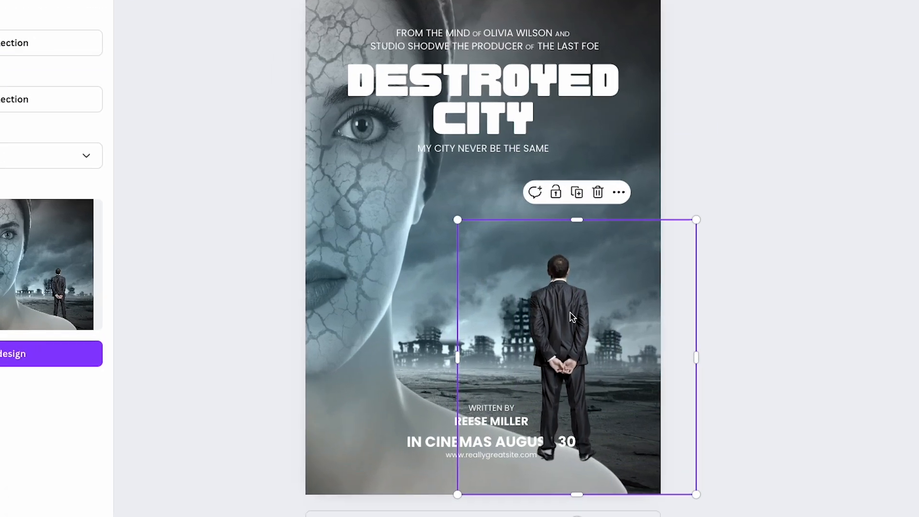
key("super+bracketleft")
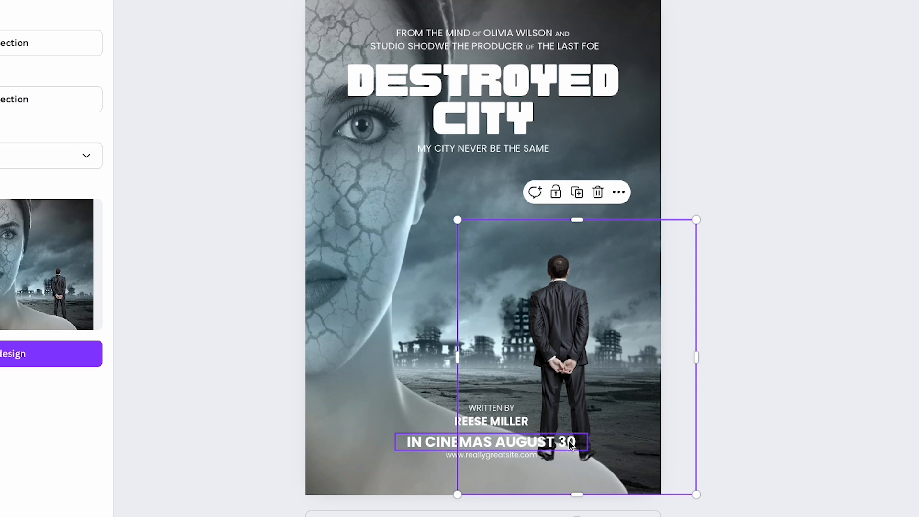
left_click(811, 379)
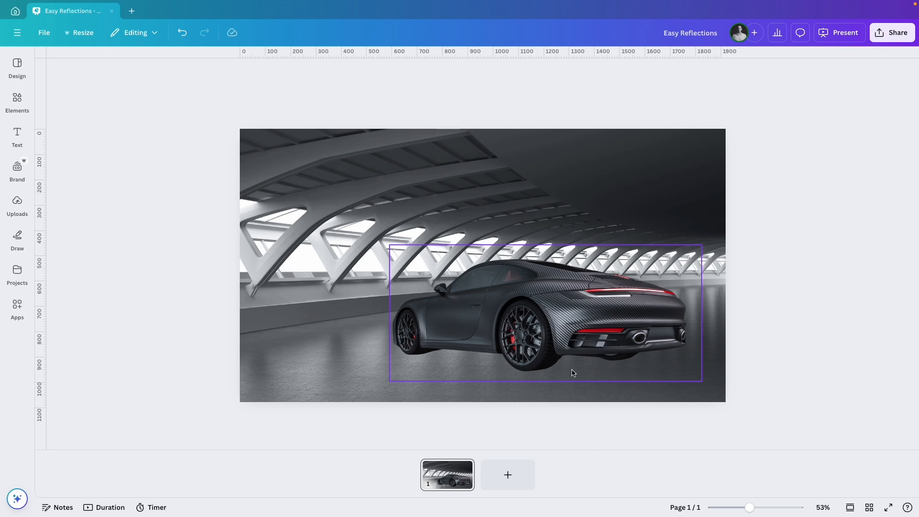
In the Easy Reflections design, move the car slightly down and to the right on the hall floor
mouse_move(567, 328)
left_mouse_down()
mouse_move(690, 305)
mouse_move(573, 334)
left_mouse_up()
left_click(753, 320)
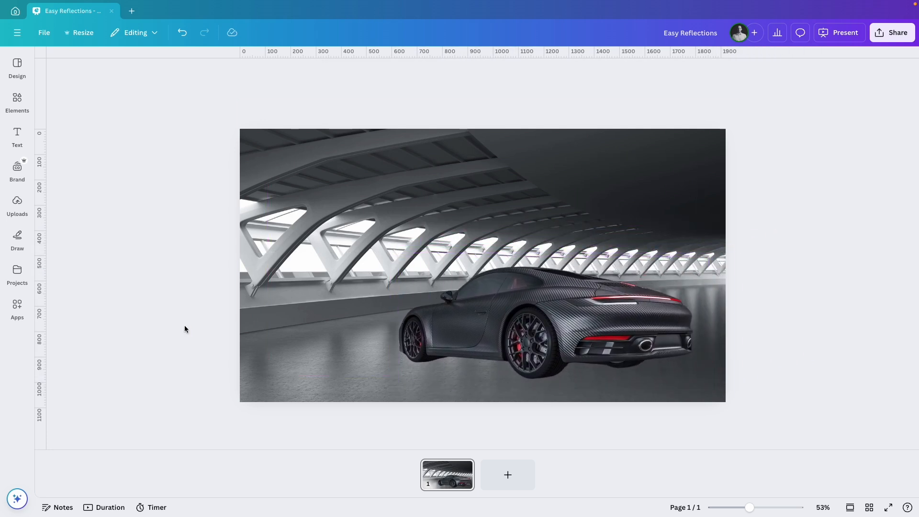
Find the Easy Reflections app among the Canva apps and open it
left_click(17, 306)
left_click(90, 59)
type("easy reflections")
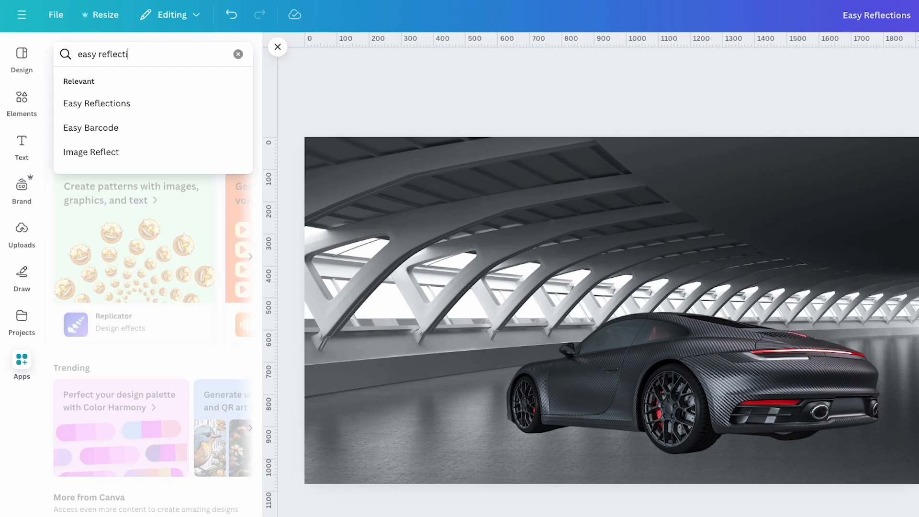
key("Return")
left_click(68, 102)
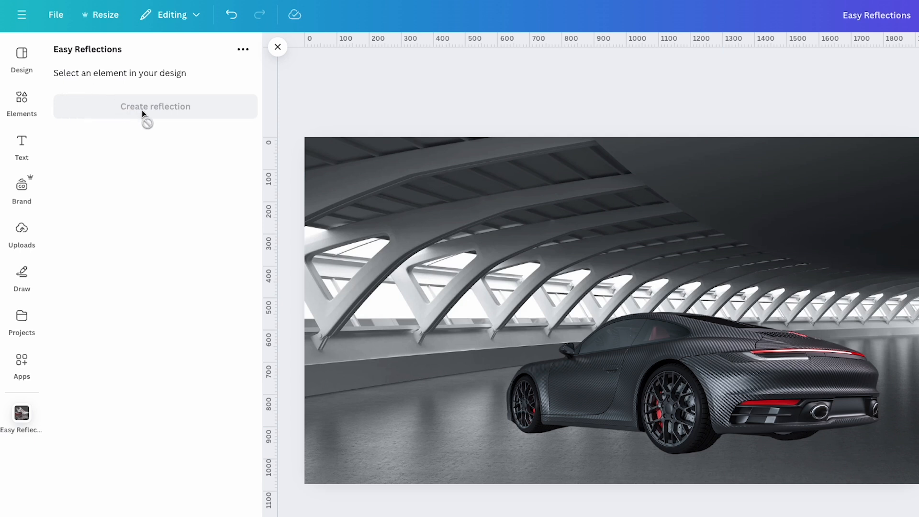
Create a reflection of the car with the Easy Reflections app
left_click(695, 407)
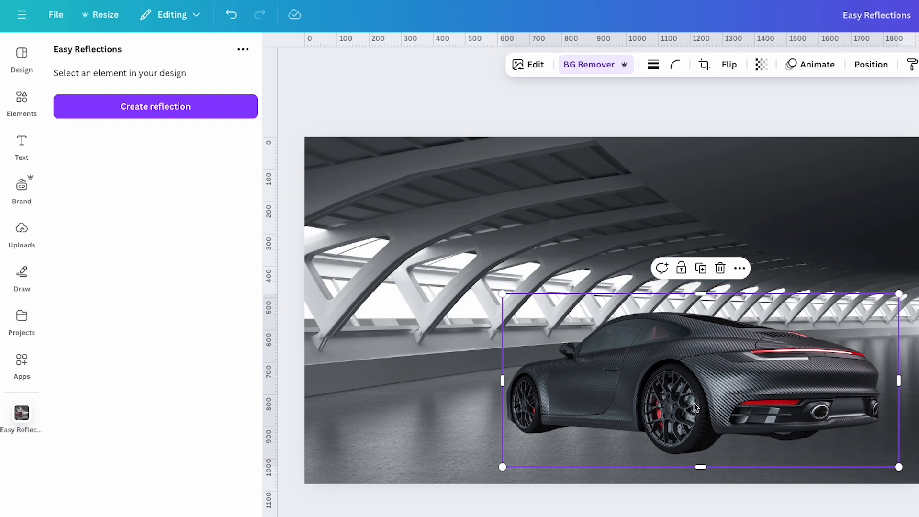
left_click(134, 107)
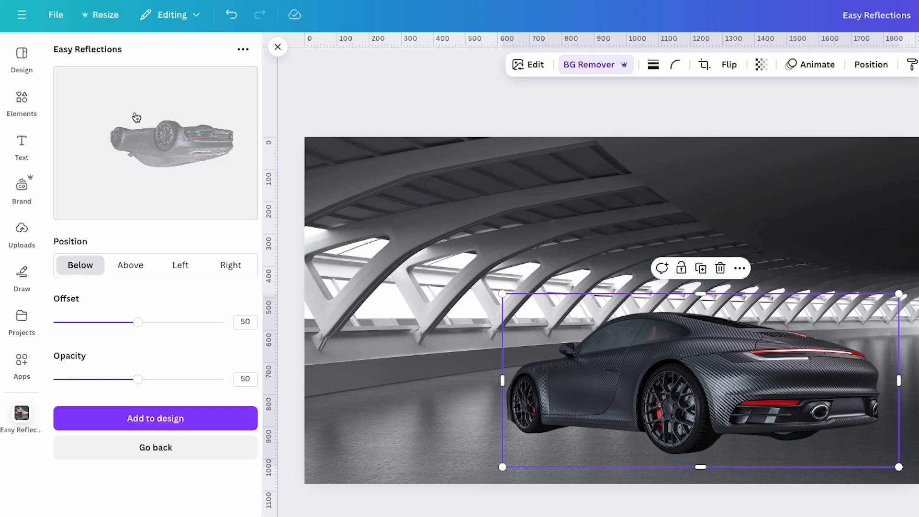
left_click(165, 155)
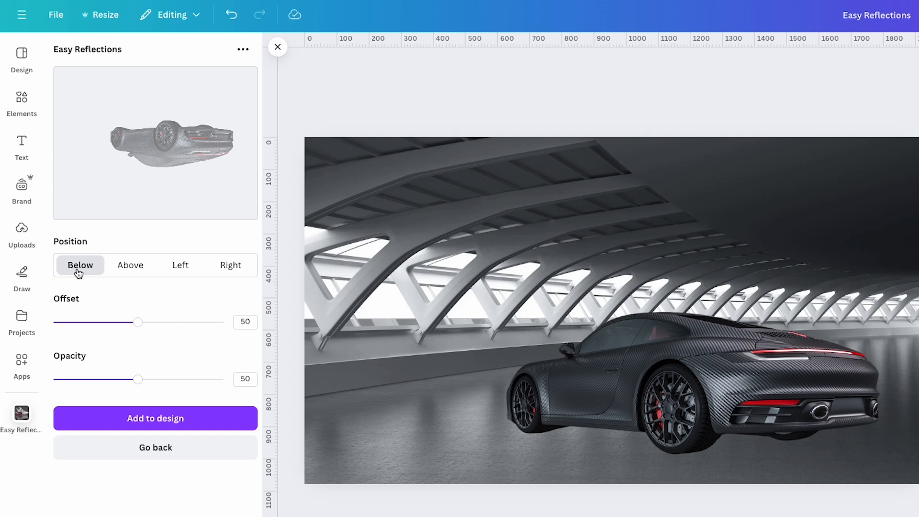
Try the Above, Left and Right positions for the car's reflection and return to Below
left_click(134, 271)
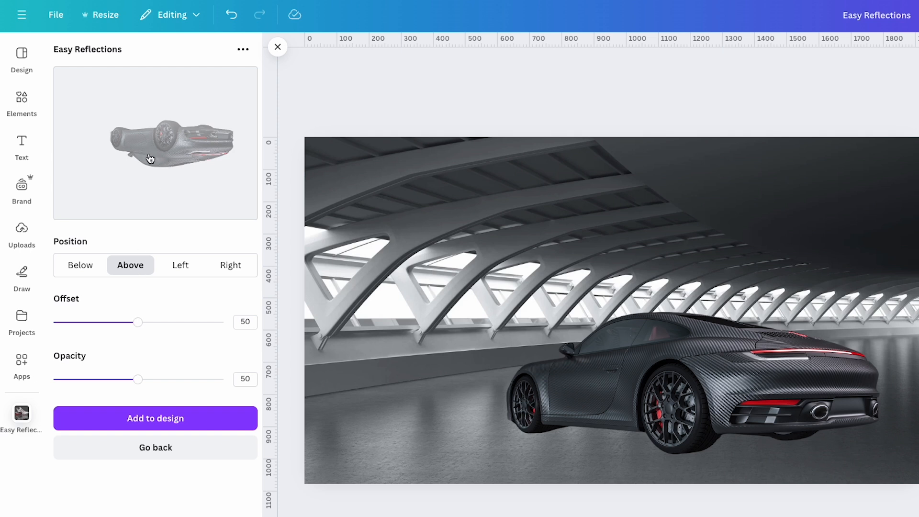
left_click(175, 268)
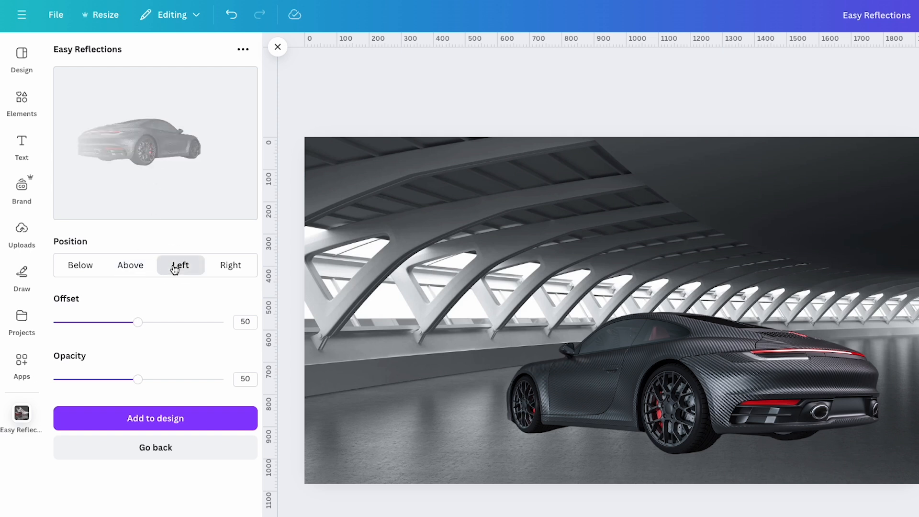
left_click(220, 267)
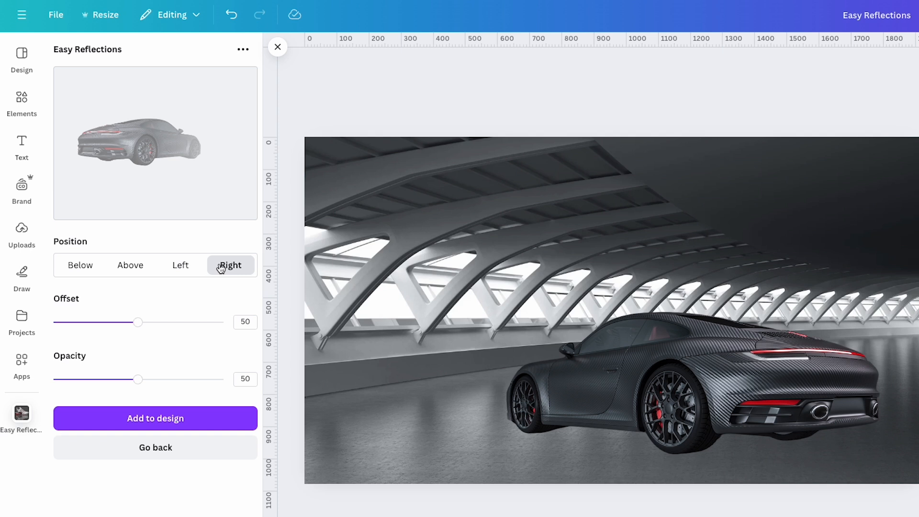
left_click(79, 268)
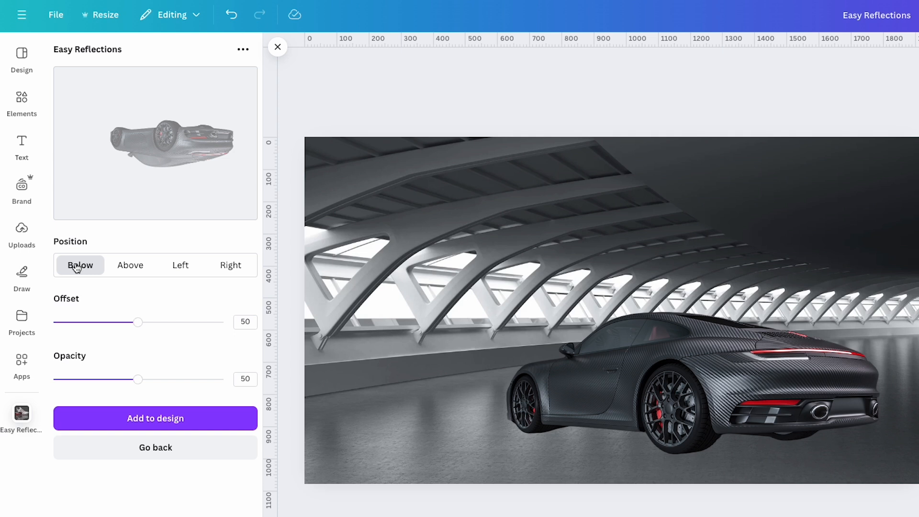
Set the reflection's offset and opacity to 47 each and add it to the design
mouse_move(138, 323)
left_mouse_down()
mouse_move(206, 324)
mouse_move(117, 322)
mouse_move(132, 322)
left_mouse_up()
mouse_move(136, 378)
left_mouse_down()
mouse_move(105, 378)
mouse_move(153, 377)
mouse_move(108, 378)
mouse_move(132, 380)
left_mouse_up()
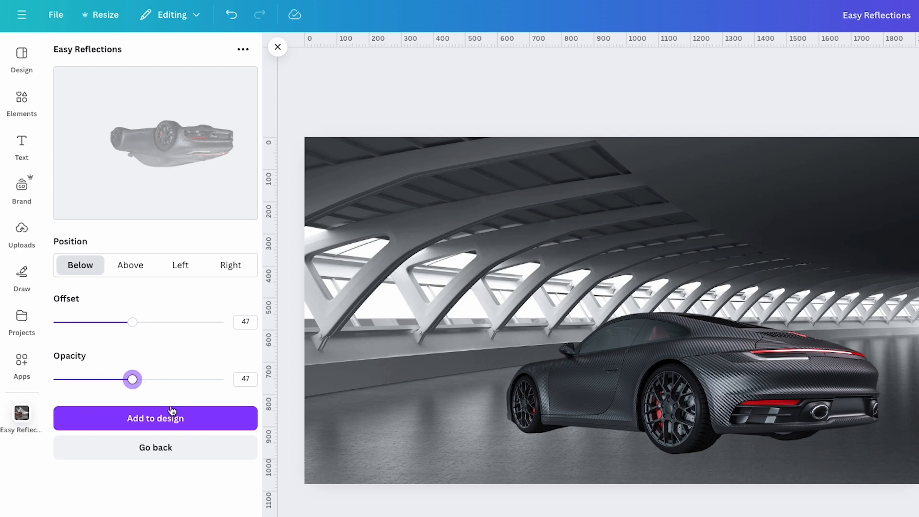
left_click(182, 426)
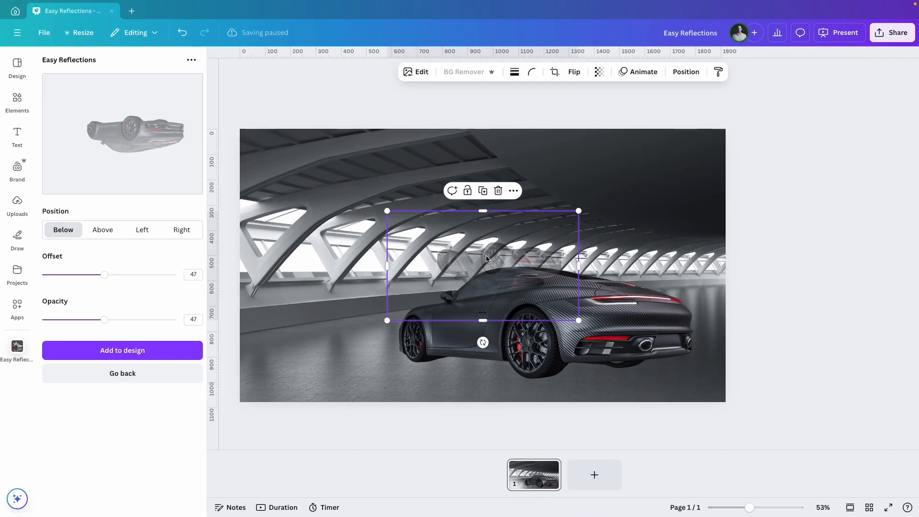
Enlarge the reflection to match the car's size and place it on the floor directly beneath the wheels
left_click_drag(613, 294, 774, 447)
left_click_drag(609, 373, 617, 373)
left_click_drag(517, 328, 287, 197)
left_click_drag(481, 344, 528, 373)
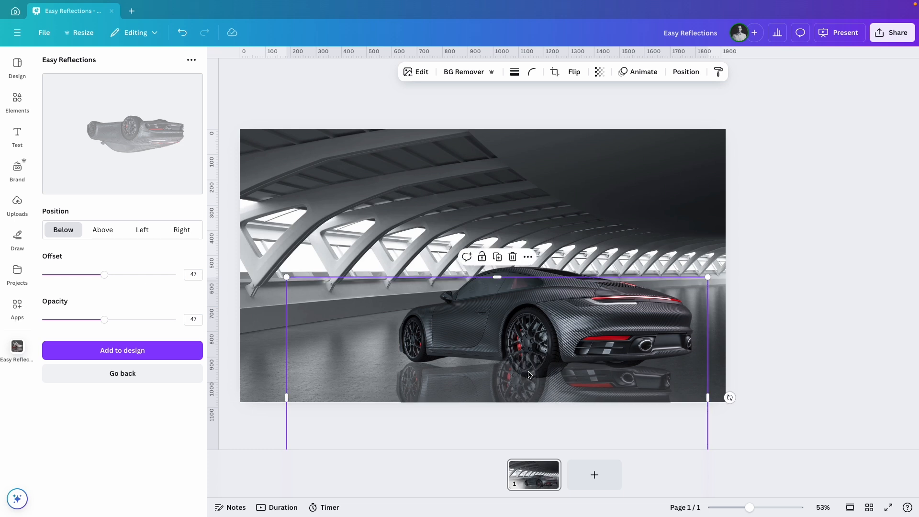
Reorder the layers so the reflection sits behind the car and above the hall background
left_click(683, 73)
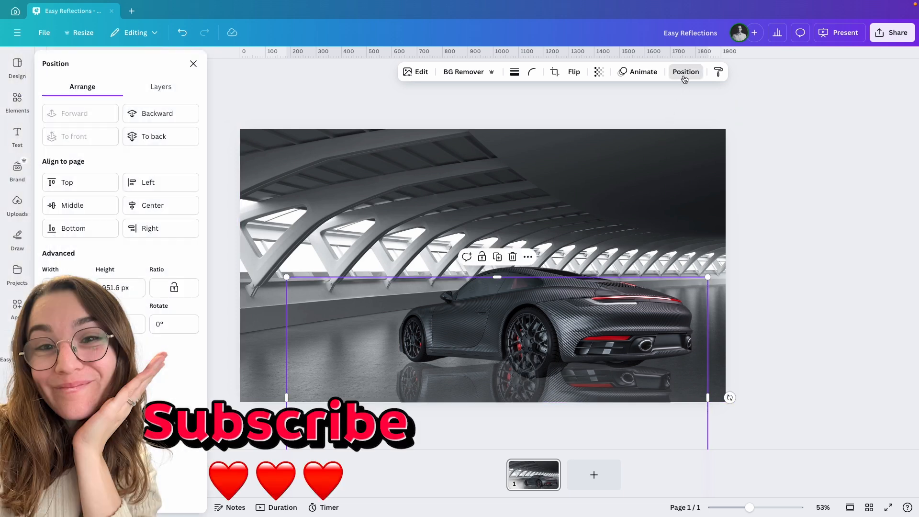
left_click(154, 85)
left_click_drag(150, 147, 143, 185)
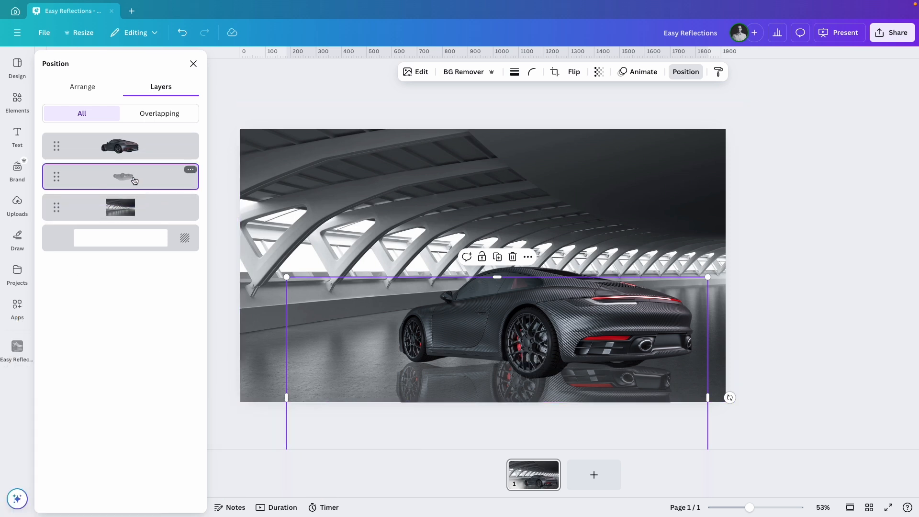
Tilt the reflection slightly clockwise and shift it to line up beneath the car's wheels
left_click_drag(730, 397, 730, 412)
left_click_drag(588, 391, 589, 409)
scroll(734, 428, "down", 1)
left_click_drag(264, 339, 262, 315)
left_click_drag(469, 334, 461, 329)
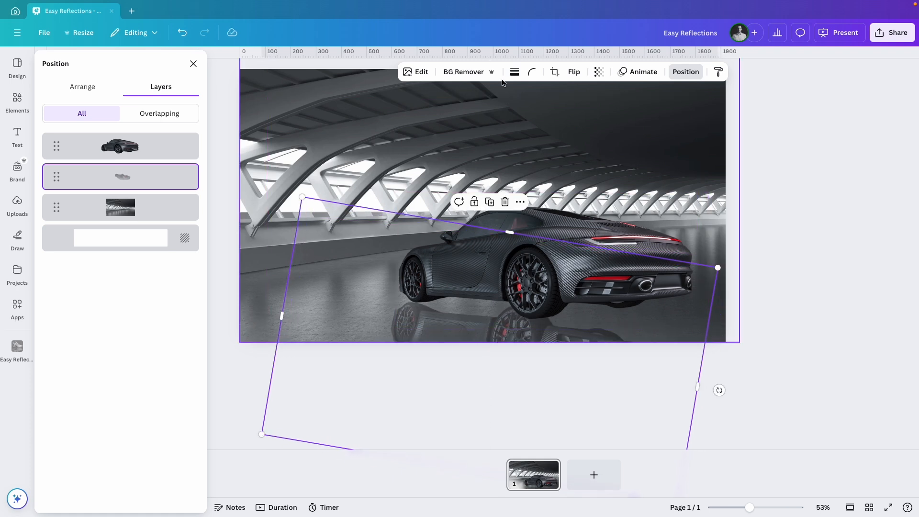
Apply a blur effect to the whole reflection image
left_click(428, 72)
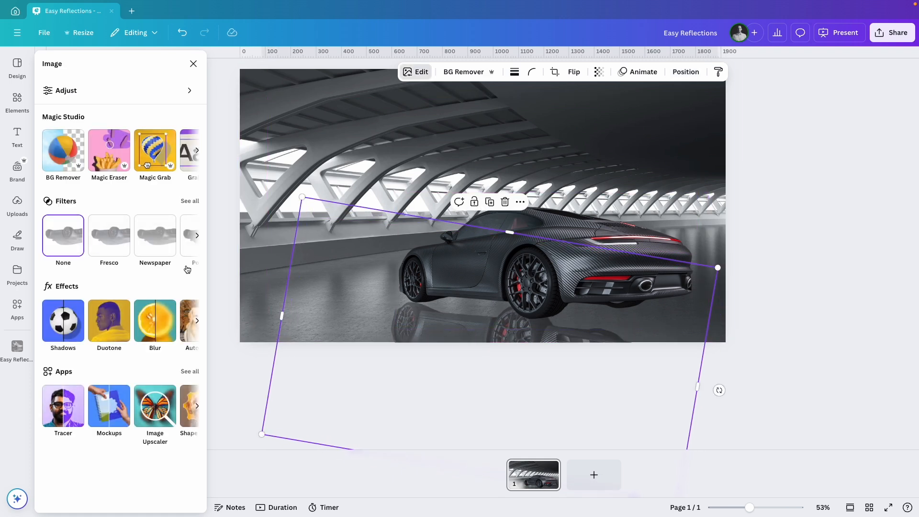
left_click(154, 322)
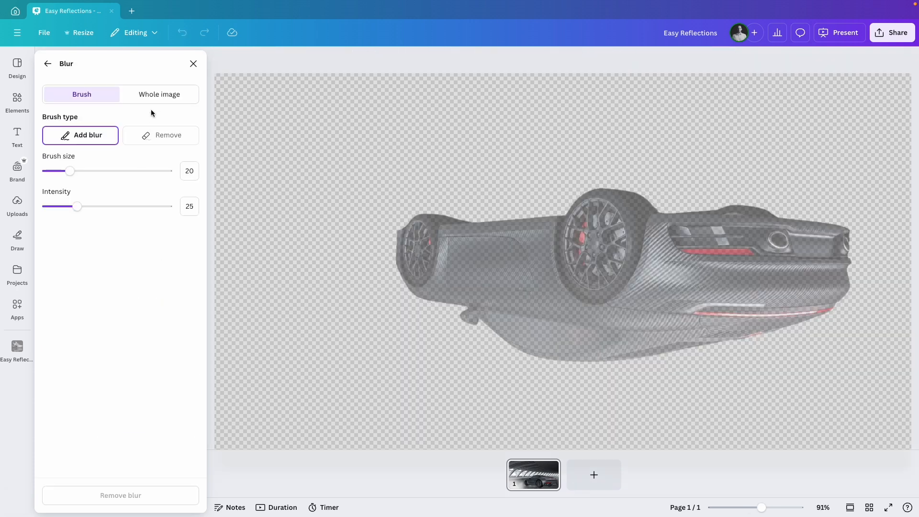
left_click(150, 94)
left_click_drag(46, 138, 106, 138)
left_click(192, 64)
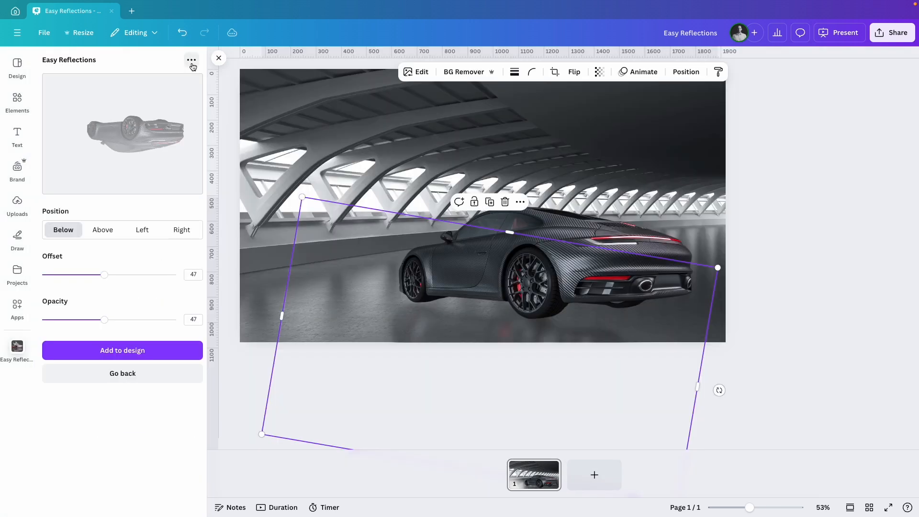
Rotate the blurred reflection back to level beneath the car and deselect it
left_click_drag(520, 331, 524, 327)
left_click_drag(714, 381, 727, 369)
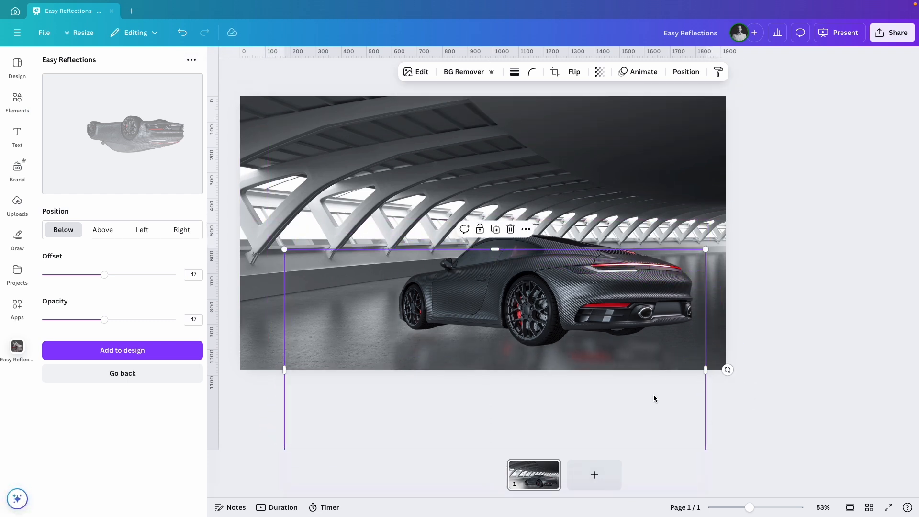
scroll(654, 398, "down", 3)
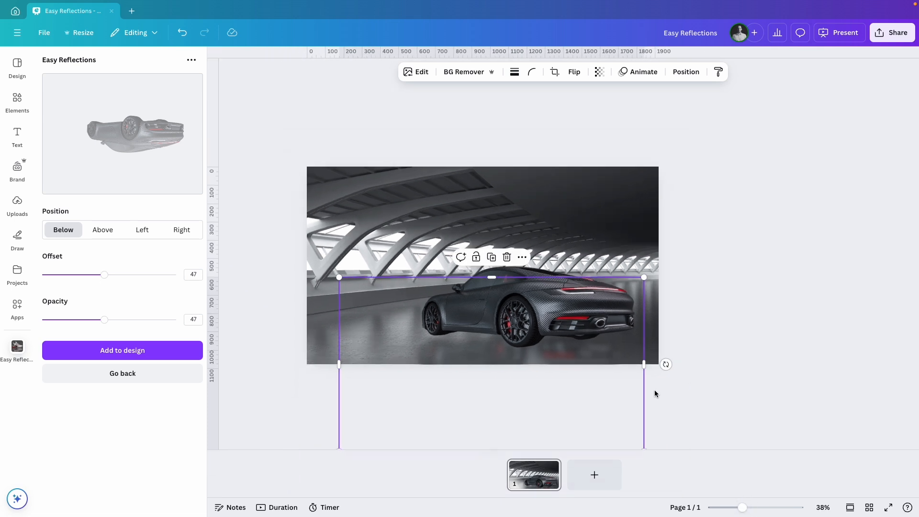
left_click(751, 346)
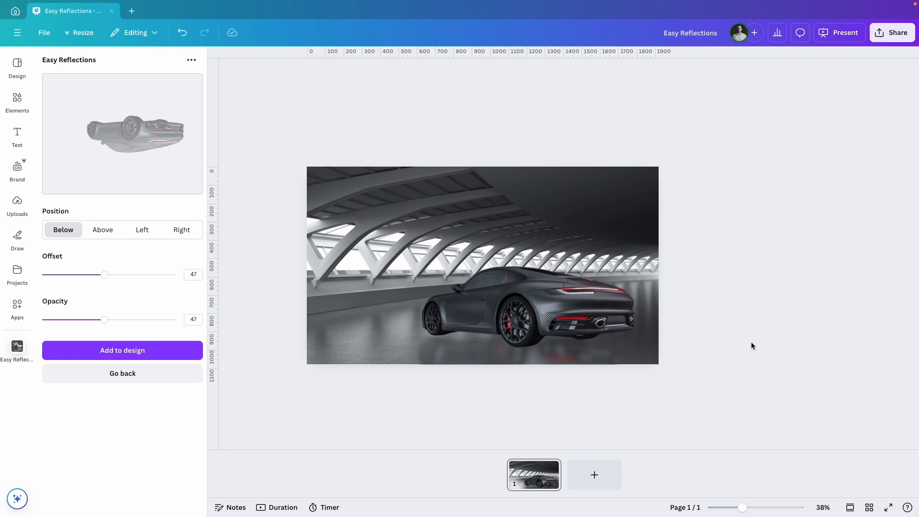
left_click_drag(743, 506, 752, 507)
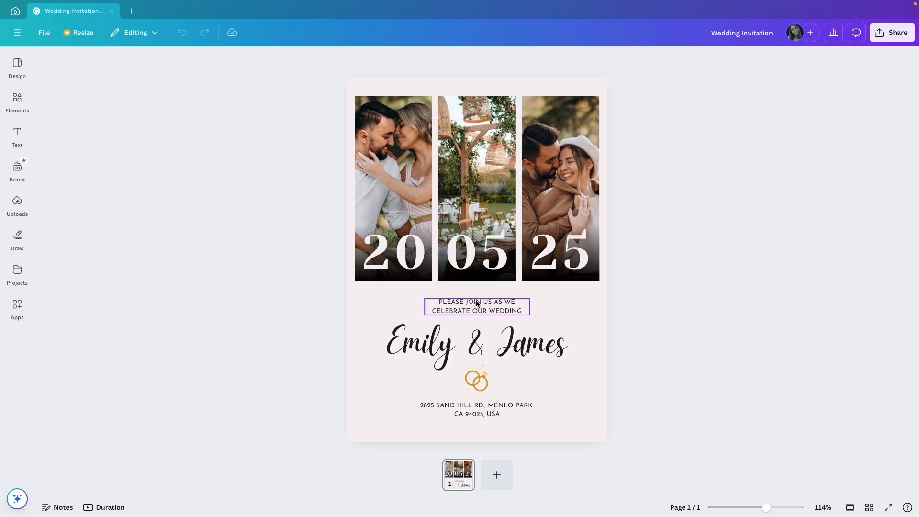
In the Wedding Invitation design, find the CreatEcards app and open it
left_click(21, 313)
type("createcards")
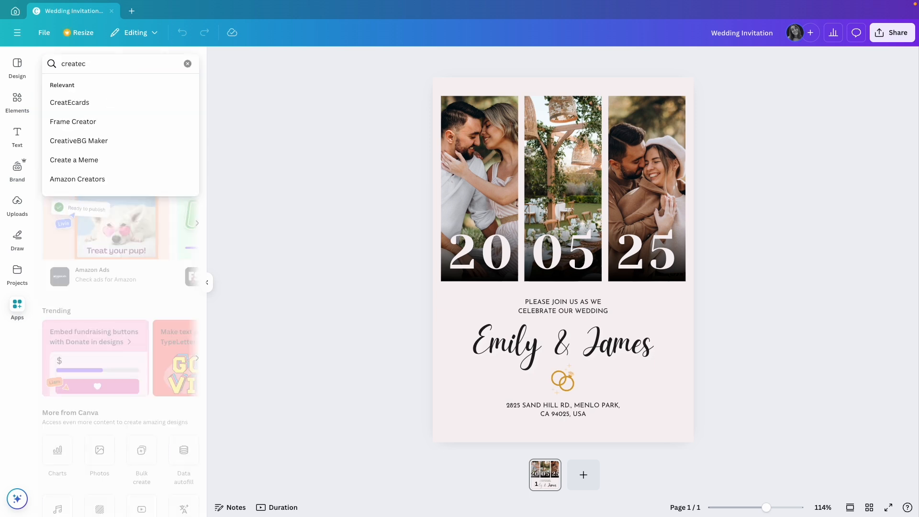
key("Return")
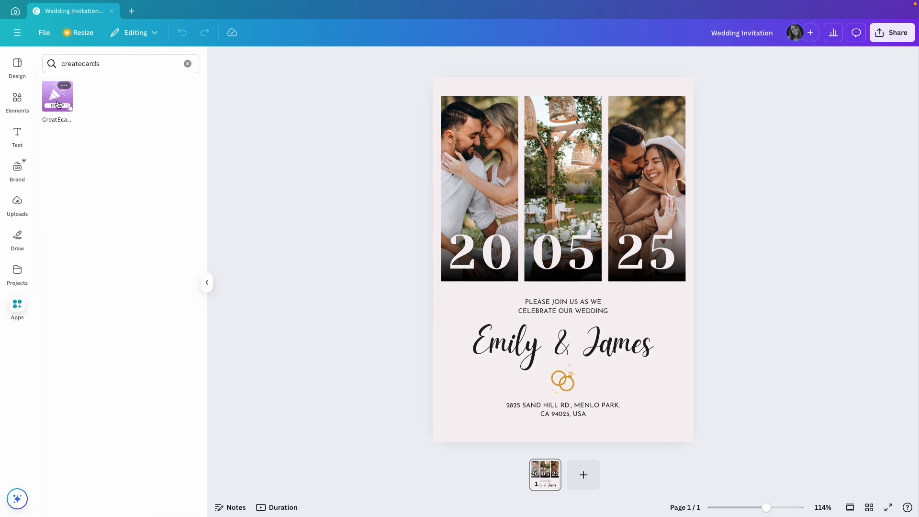
left_click(56, 105)
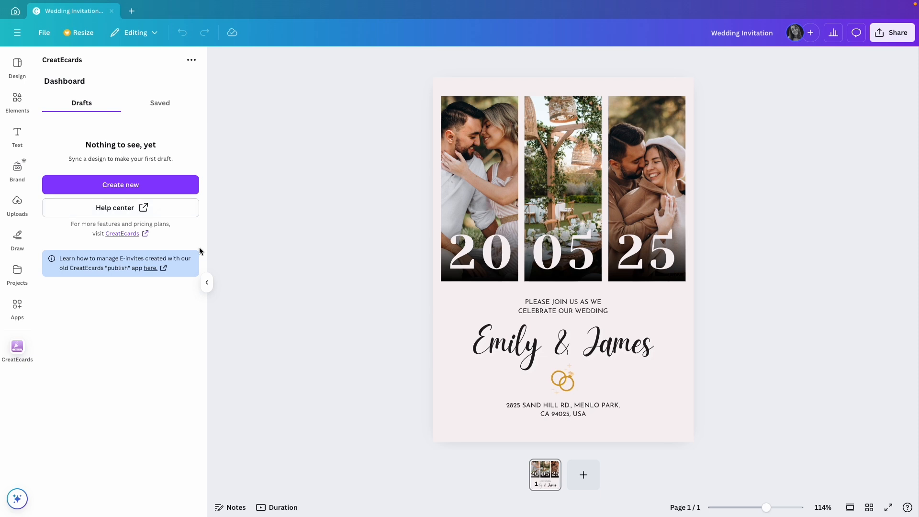
Start a new E-invite by syncing the wedding design, exporting it as JPG at size 1 and quality 80
left_click(132, 190)
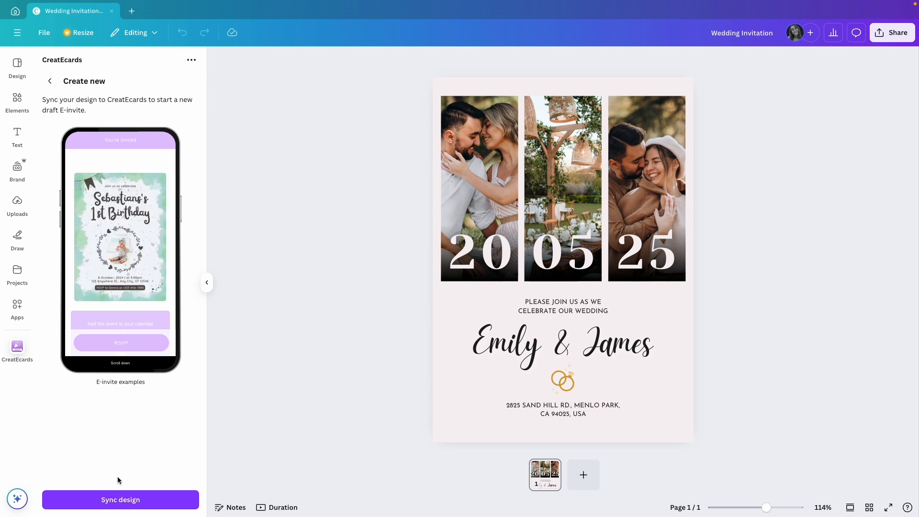
left_click(126, 501)
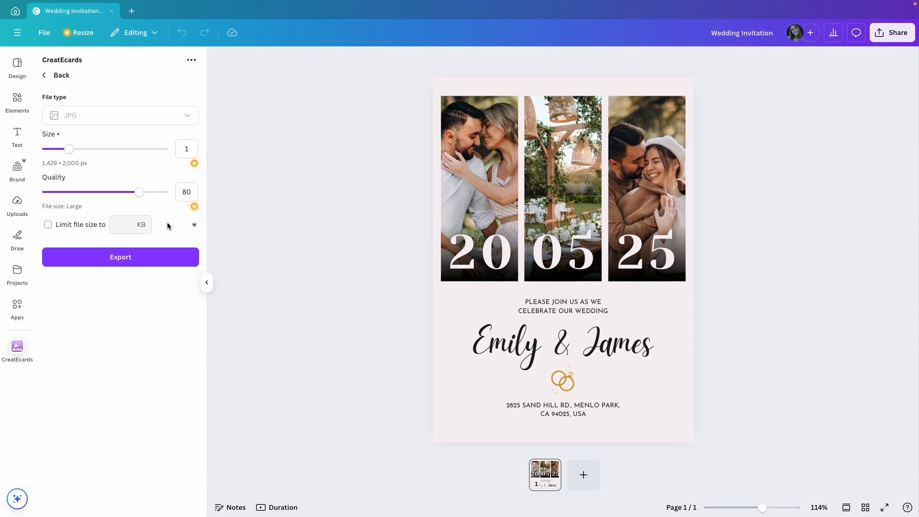
left_click(126, 263)
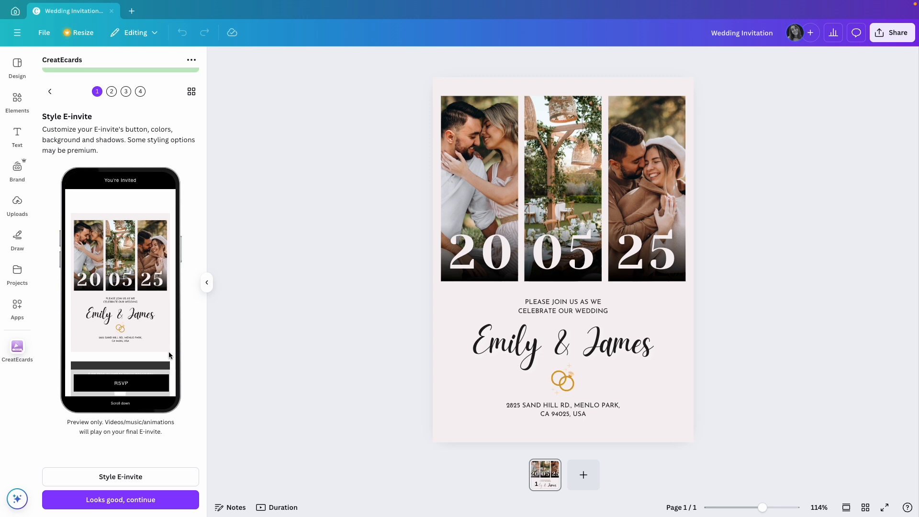
Style the E-invite with the design's pale color #F6F2F4 as its background and footer color
left_click(114, 478)
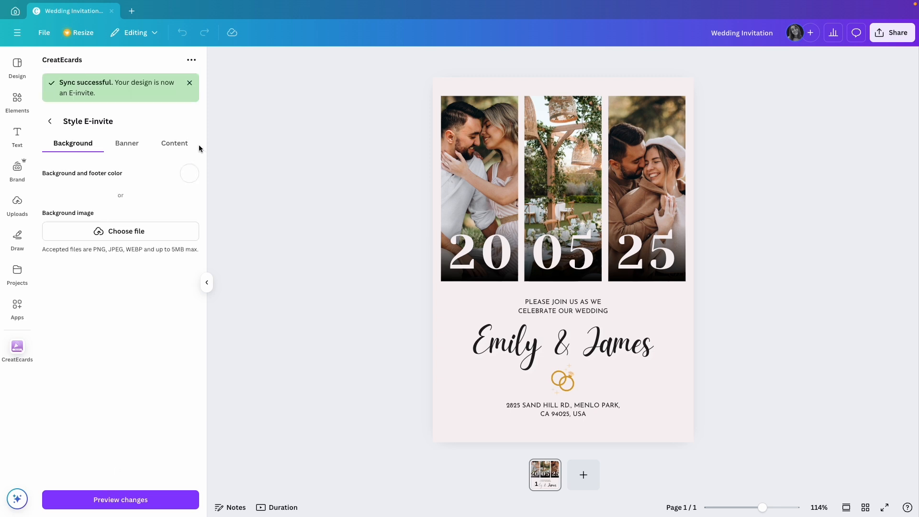
left_click(185, 173)
left_click(130, 218)
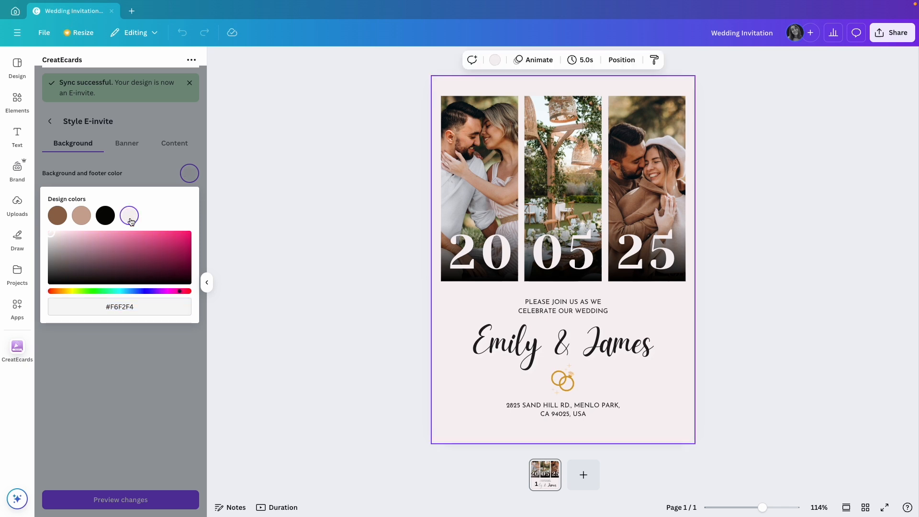
left_click(145, 166)
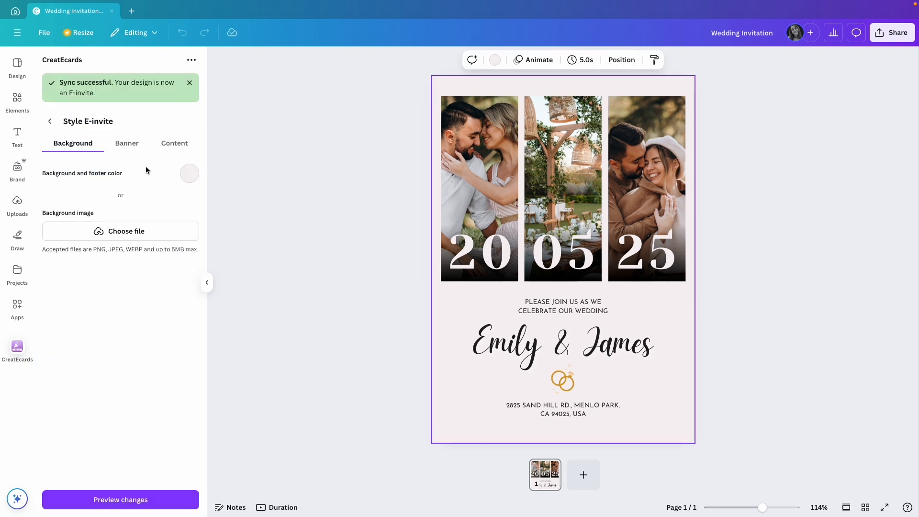
Give the E-invite banner a Soft shadow and keep "You're Invited" as its text
left_click(126, 149)
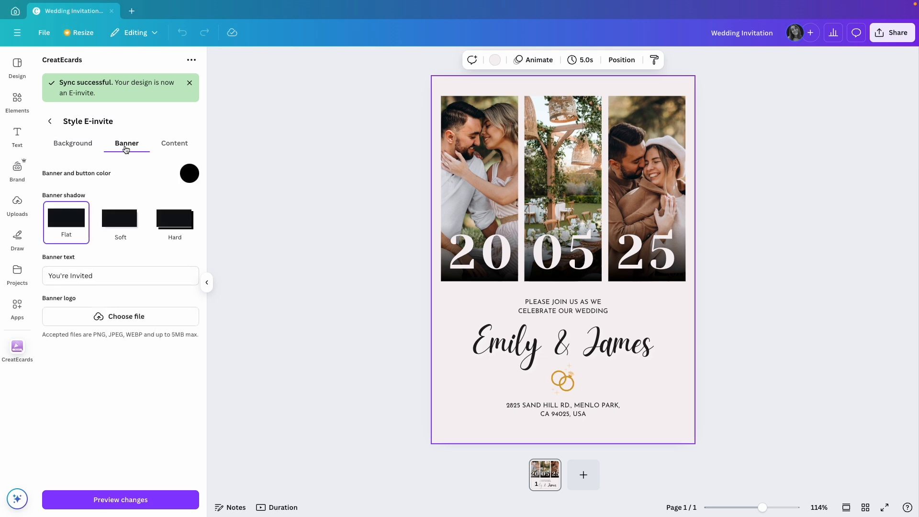
left_click(123, 223)
left_click(107, 276)
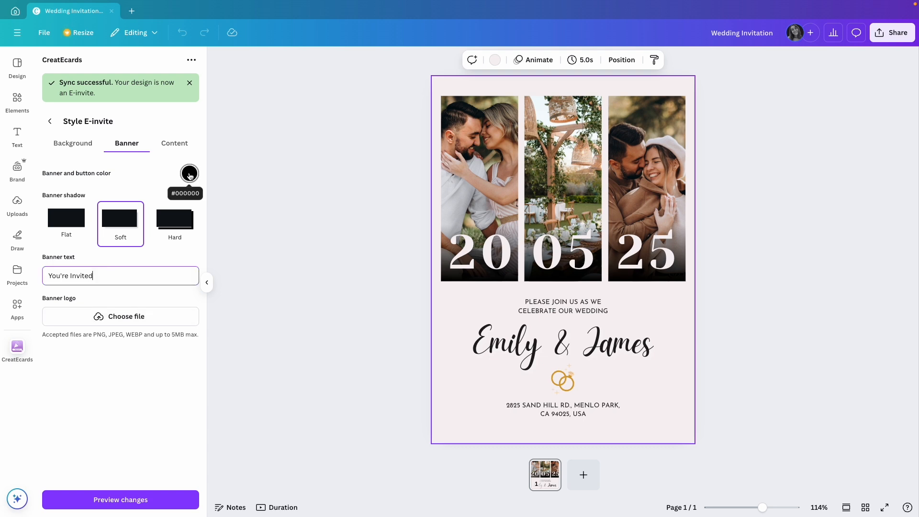
Review the E-invite's content styling options, keep their defaults, and preview and accept the styled invite
left_click(178, 144)
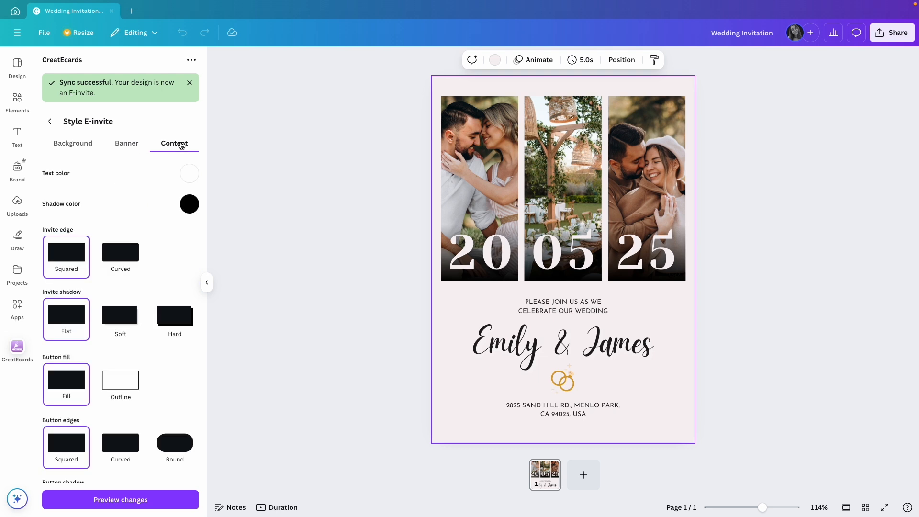
scroll(175, 266, "down", 2)
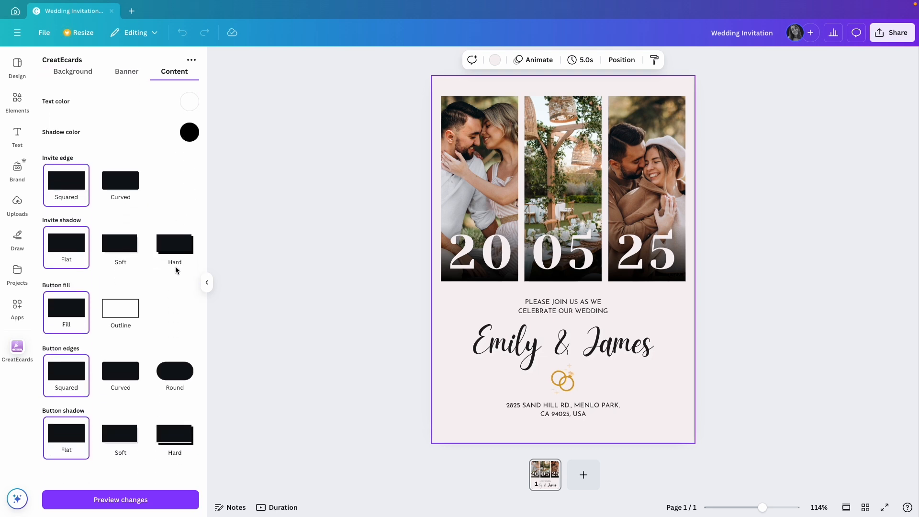
scroll(174, 268, "up", 2)
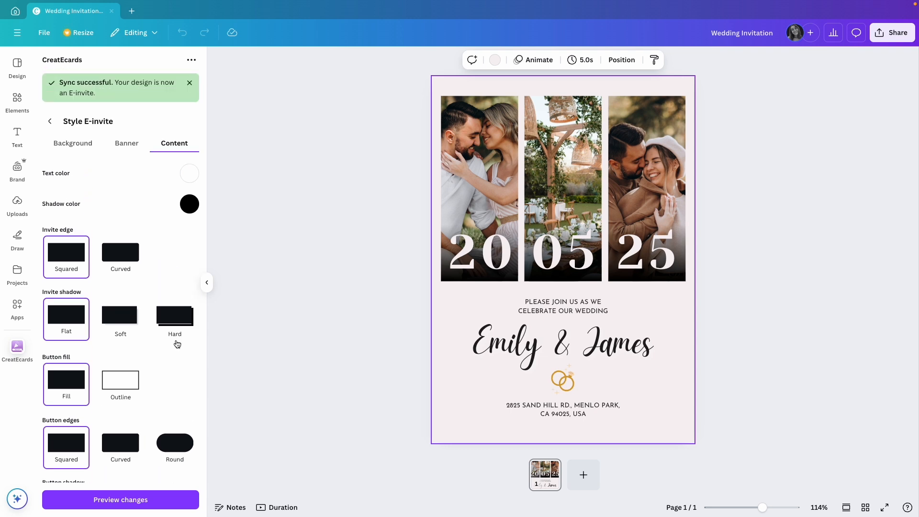
left_click(120, 500)
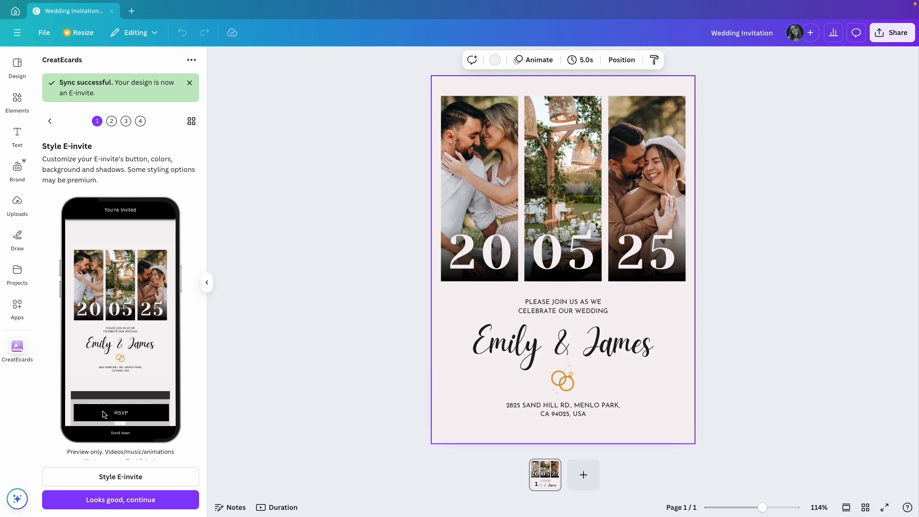
left_click(81, 501)
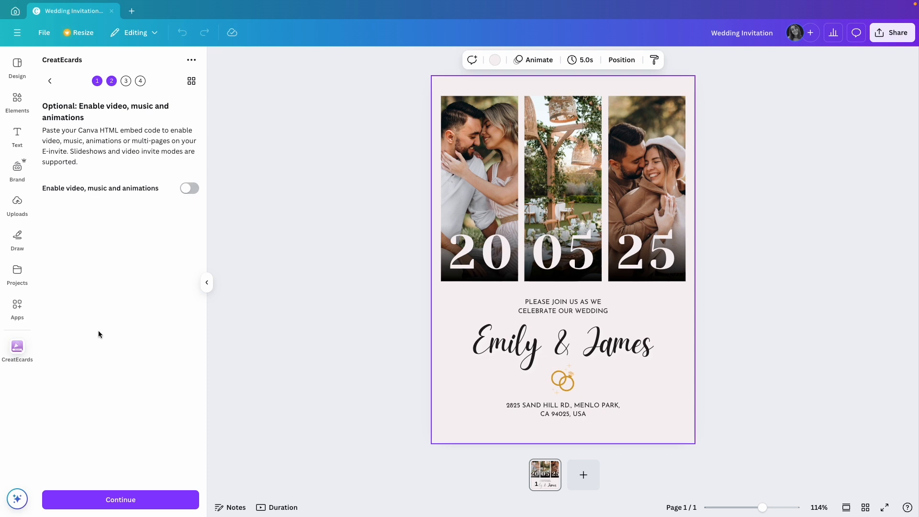
Skip the optional video and RSVP code or link stages, and save the E-invite to the CreatEcards website
left_click(95, 502)
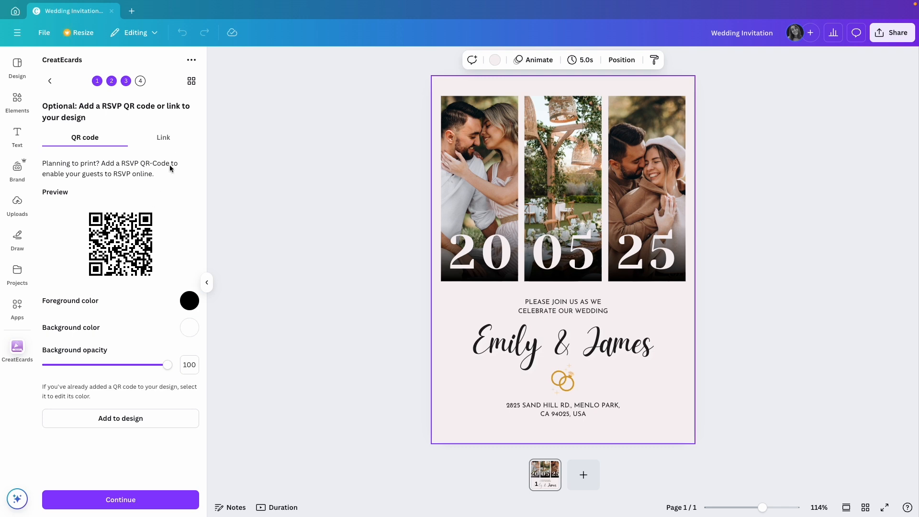
left_click(174, 145)
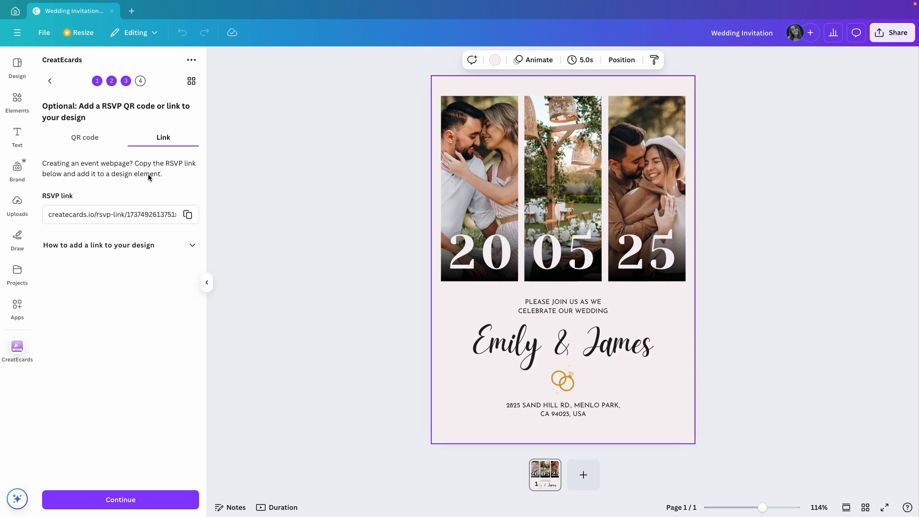
left_click(112, 507)
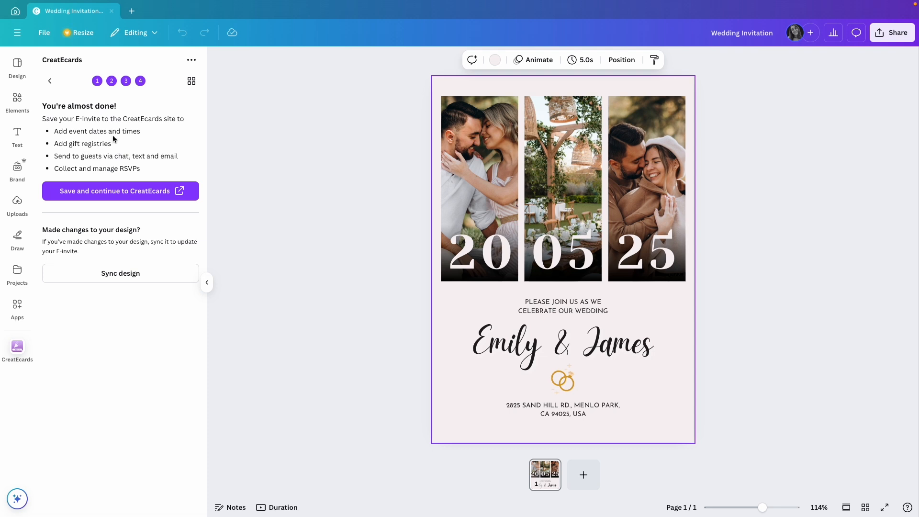
left_click(123, 199)
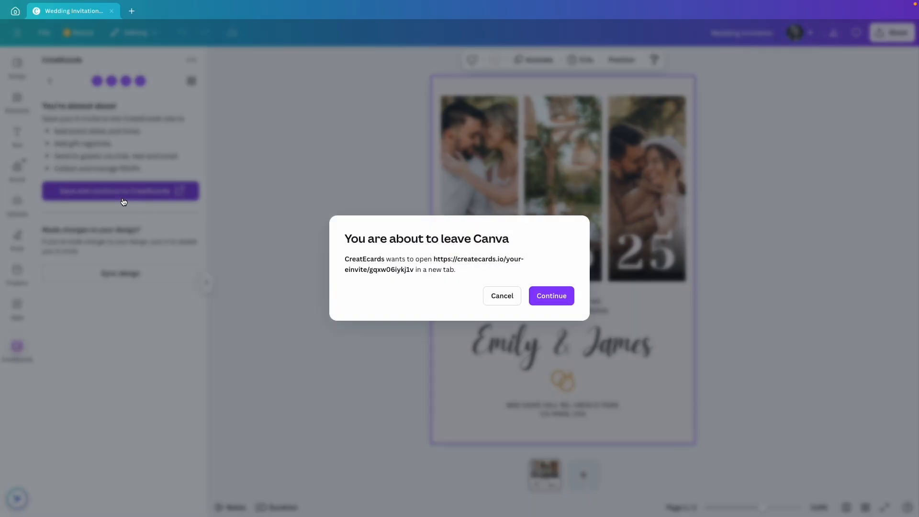
left_click(544, 293)
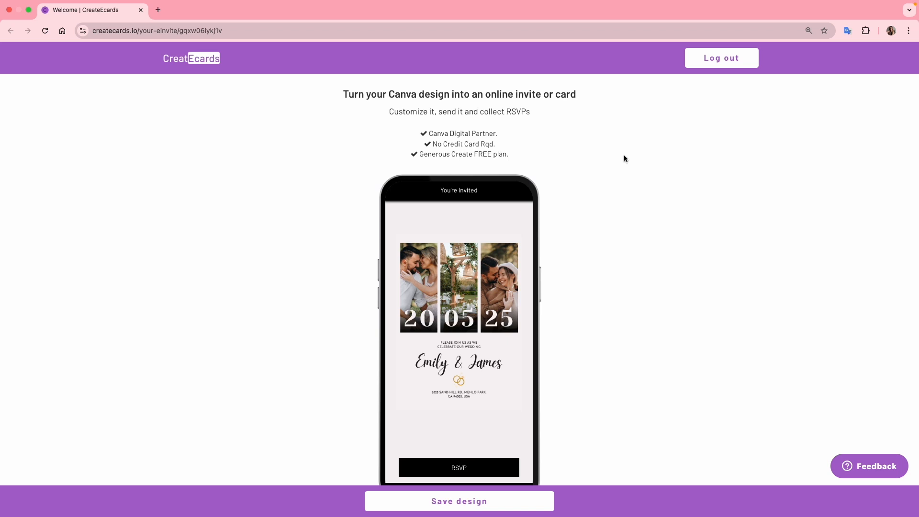
Save the design on the CreatEcards site, titled with the couple's first names followed by "The Wedding"
scroll(624, 158, "down", 1)
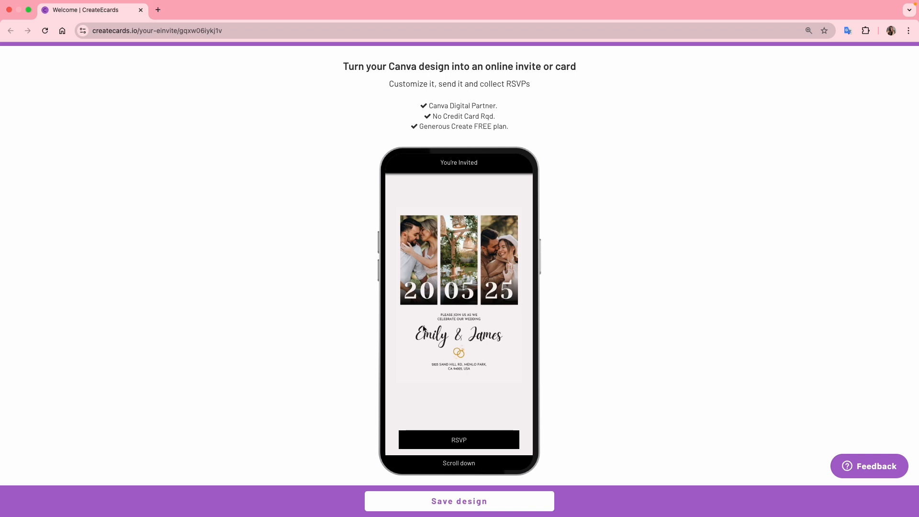
left_click(454, 503)
left_click(369, 171)
type("Emi")
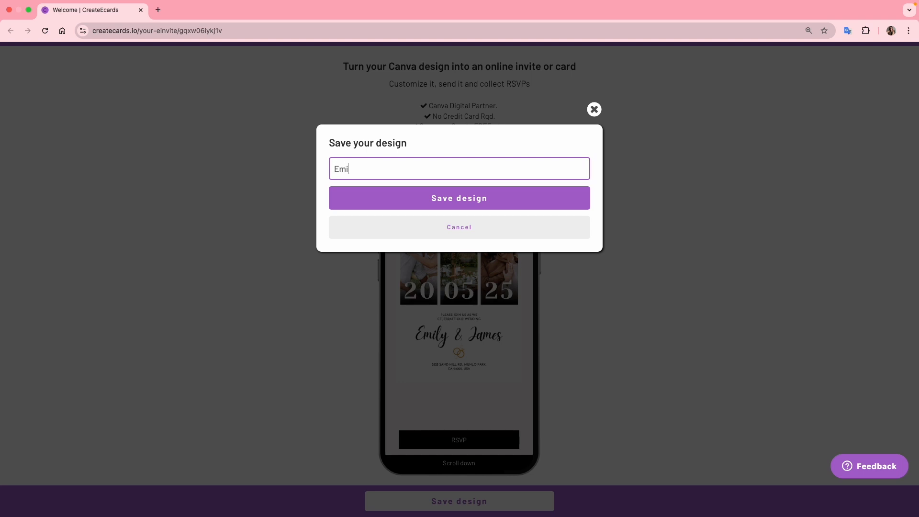
type("ly & James The Wedding")
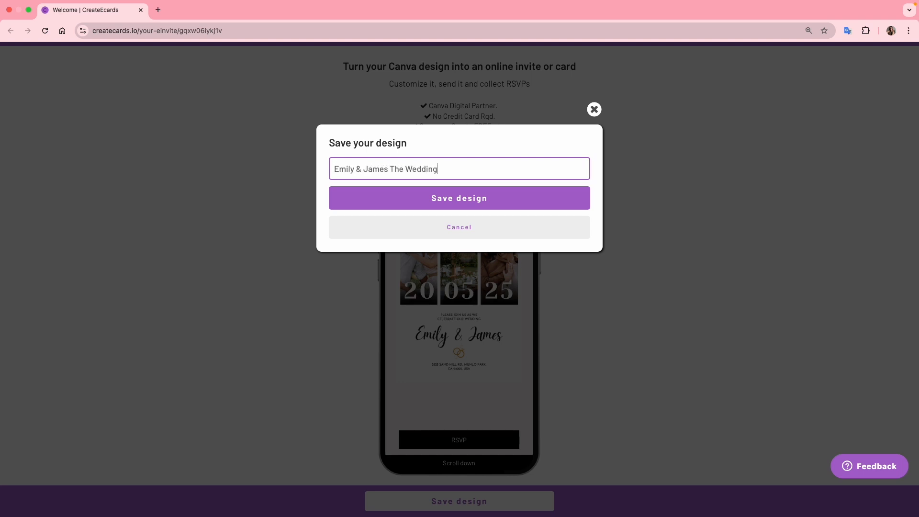
left_click(413, 197)
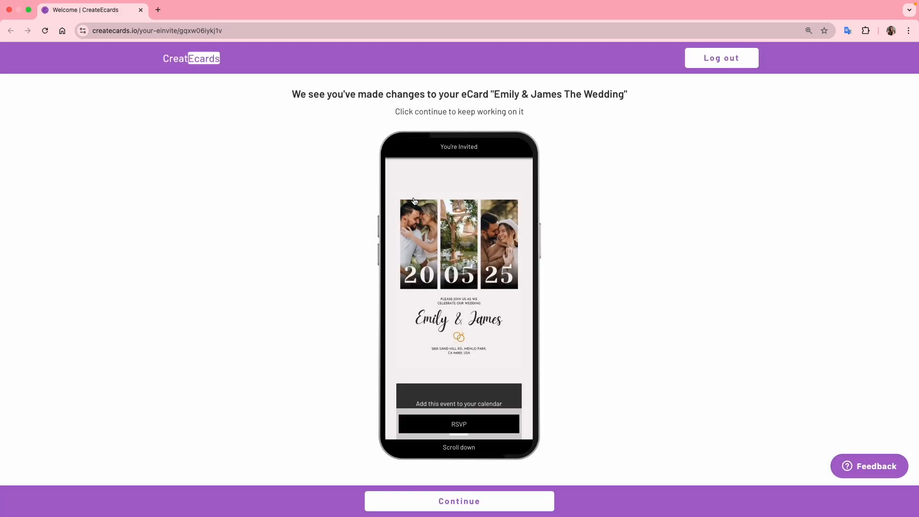
Continue working on the saved eCard and create it as an Invitation
left_click(433, 500)
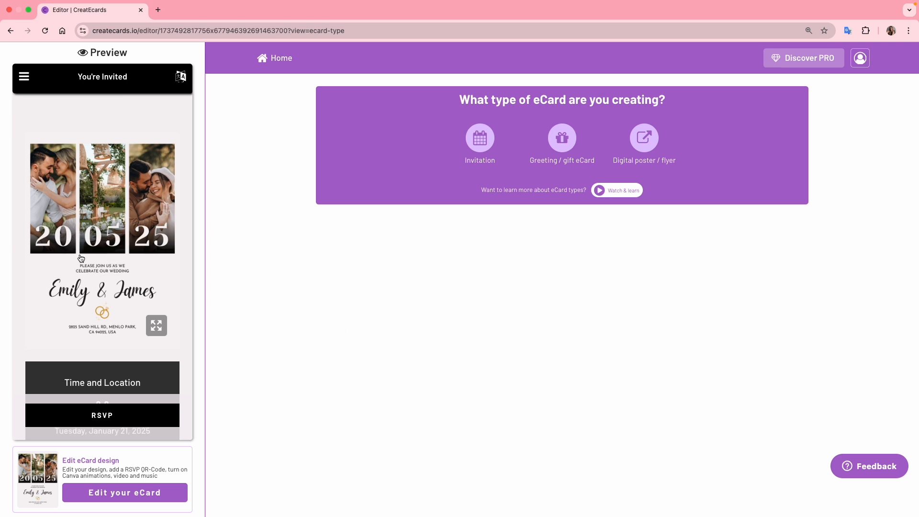
left_click(479, 141)
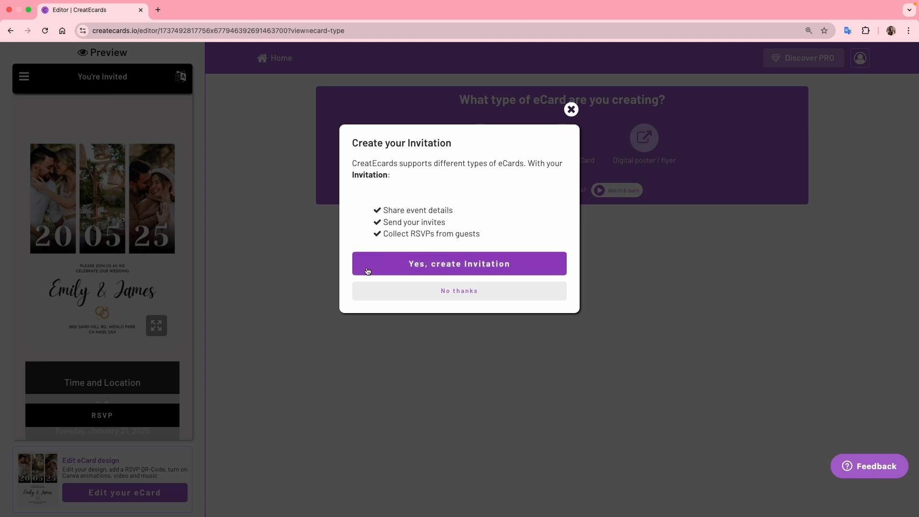
left_click(435, 271)
In the event details, enter the couple's names as hosts and set the timezone to UTC -07:00 America/Los_Angeles
scroll(720, 286, "down", 2)
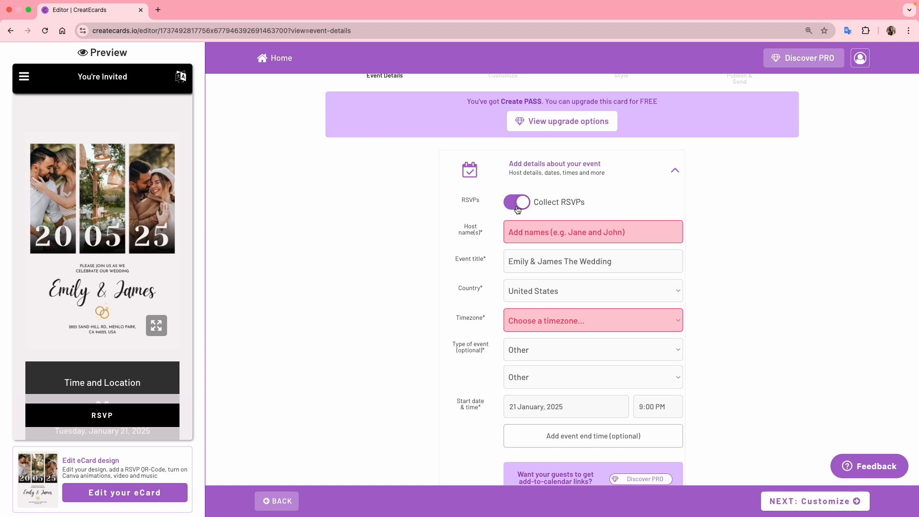
left_click(545, 233)
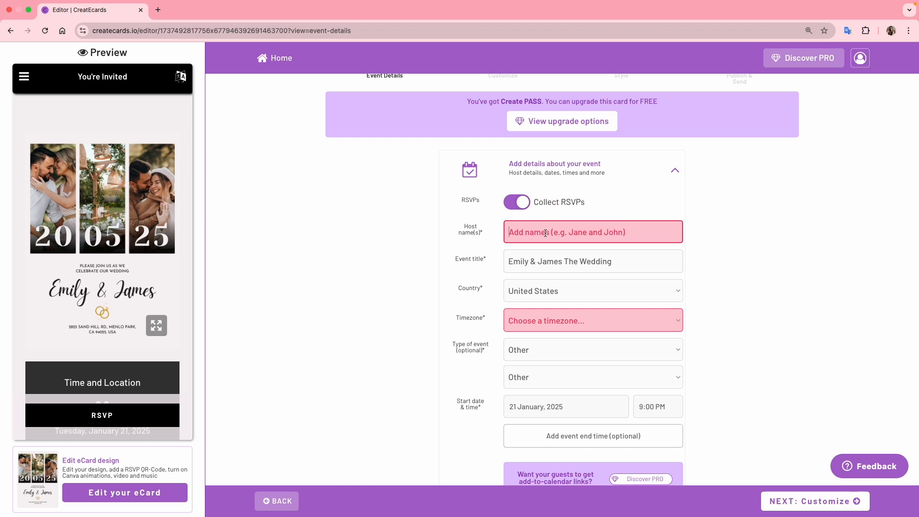
type("Emily & James")
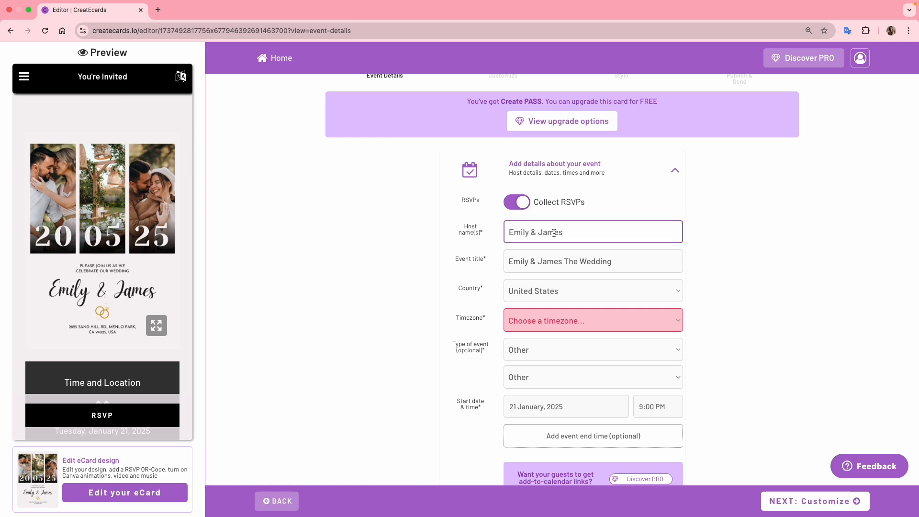
scroll(689, 239, "down", 2)
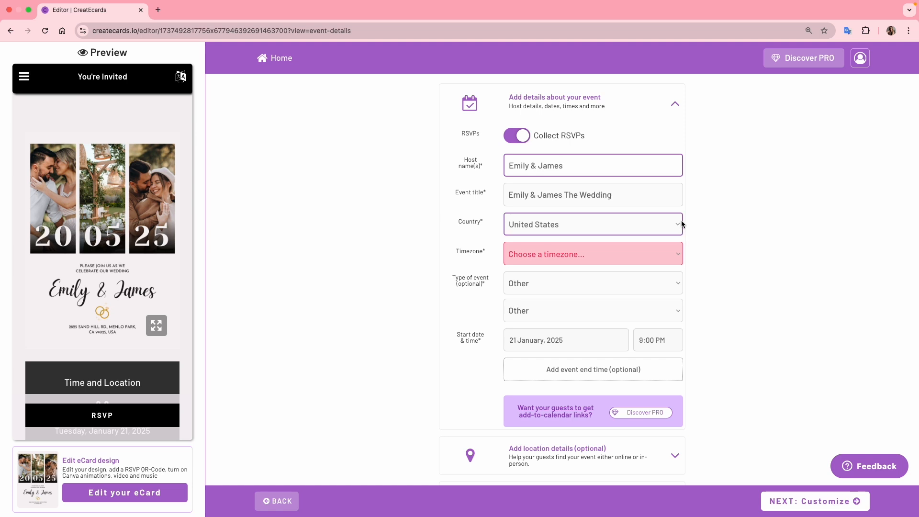
scroll(609, 230, "down", 2)
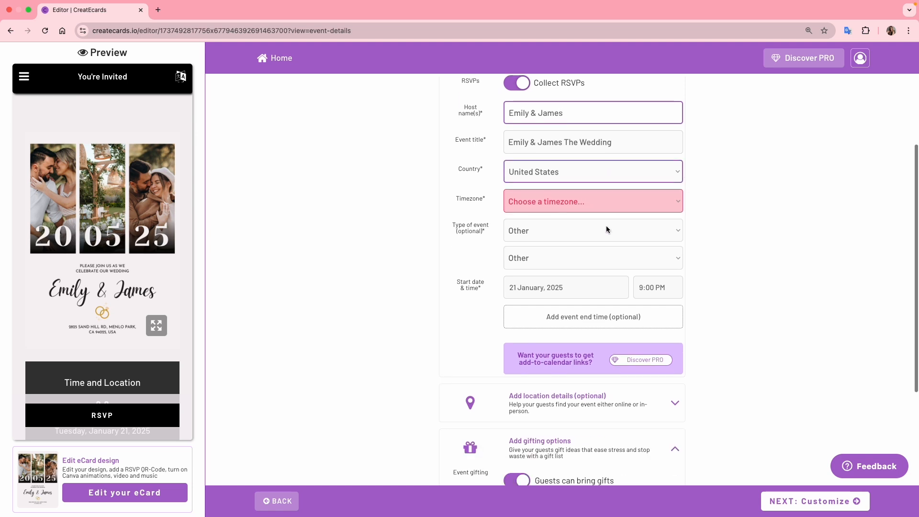
left_click(604, 203)
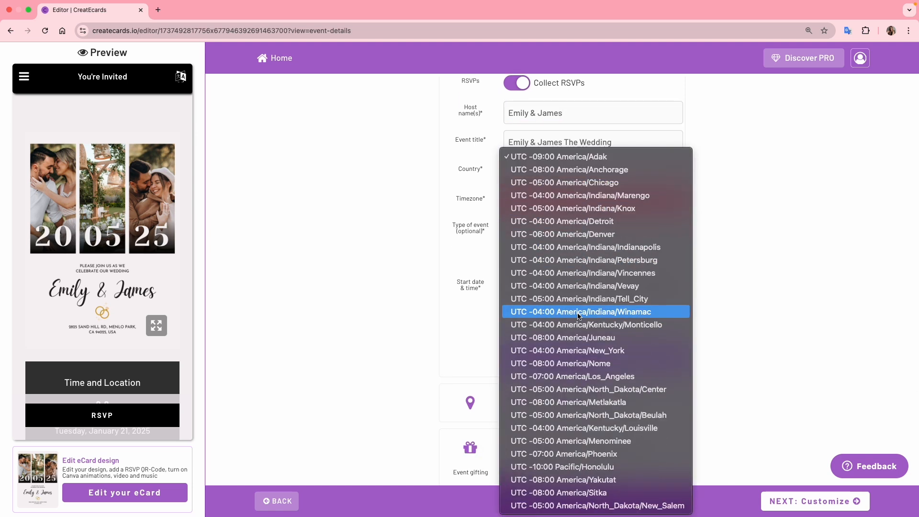
left_click(584, 377)
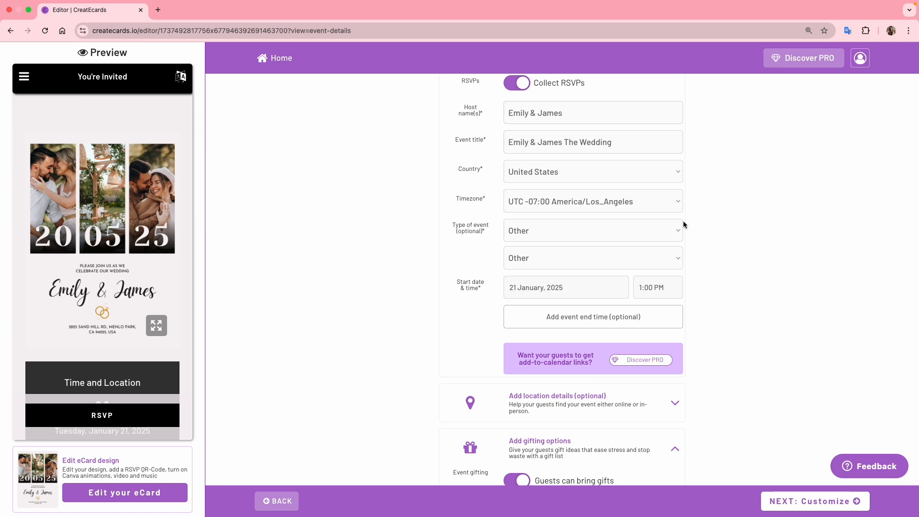
Set the type of event to Weddings with the subtype Wedding
left_click(566, 230)
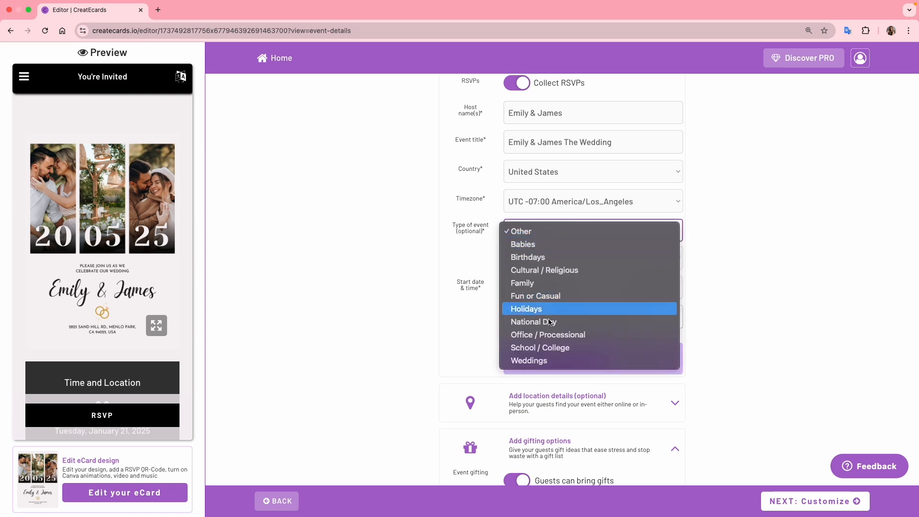
left_click(550, 360)
left_click(539, 265)
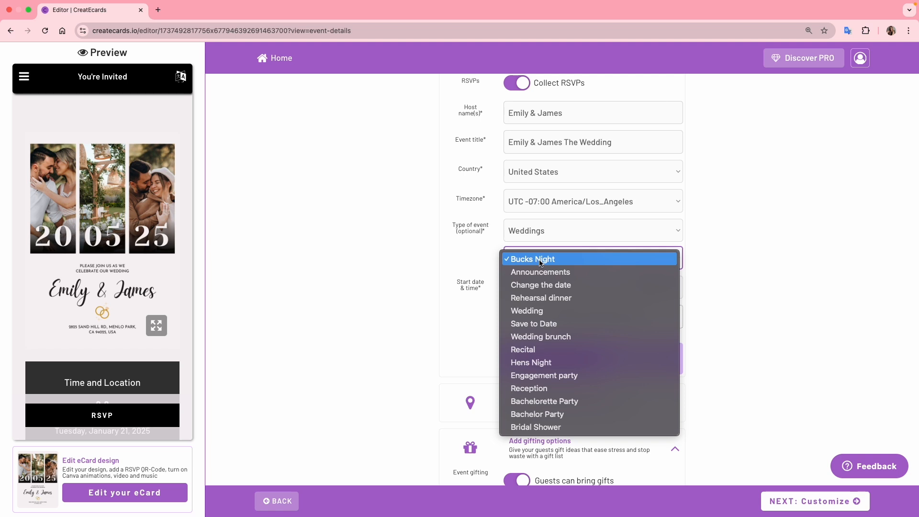
left_click(547, 314)
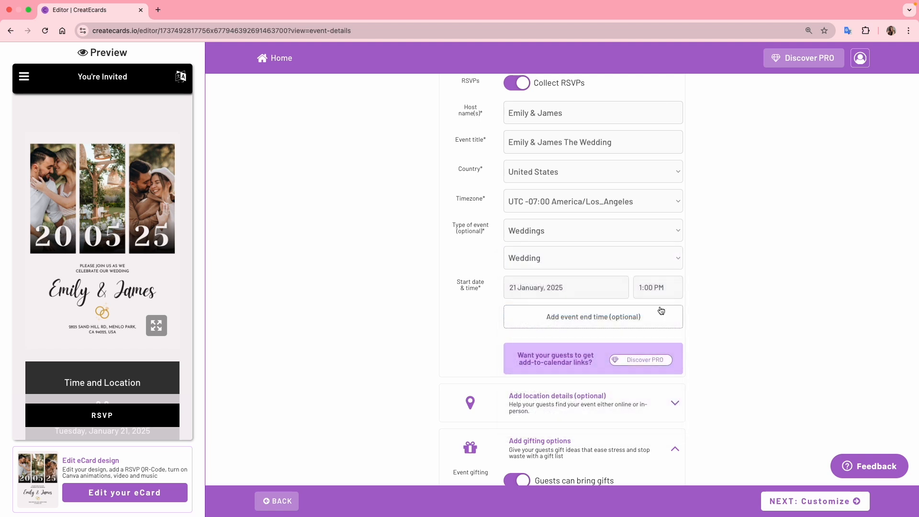
Expand the optional location details and set the event to In Person
scroll(714, 304, "down", 3)
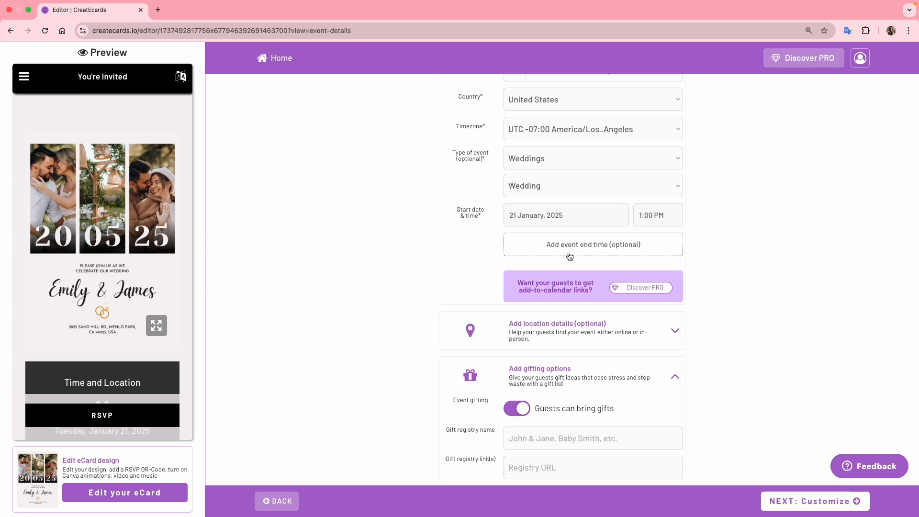
scroll(729, 256, "down", 5)
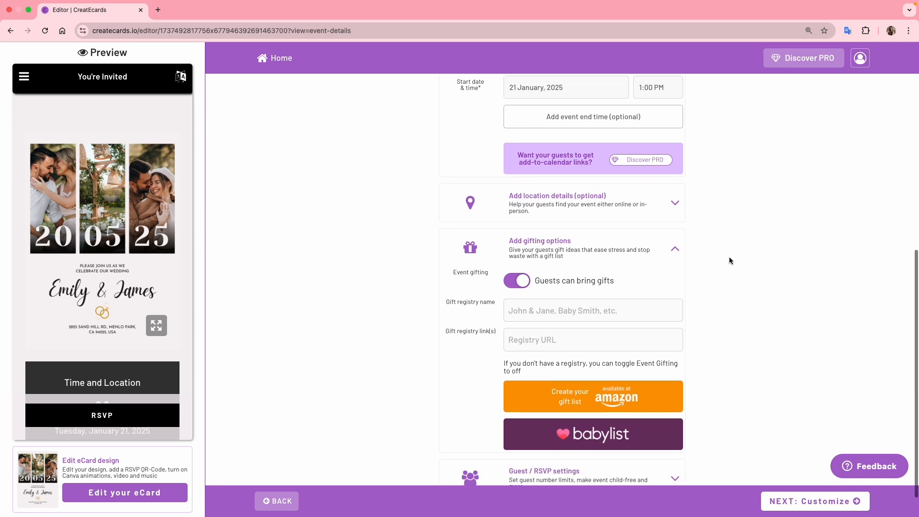
left_click(679, 204)
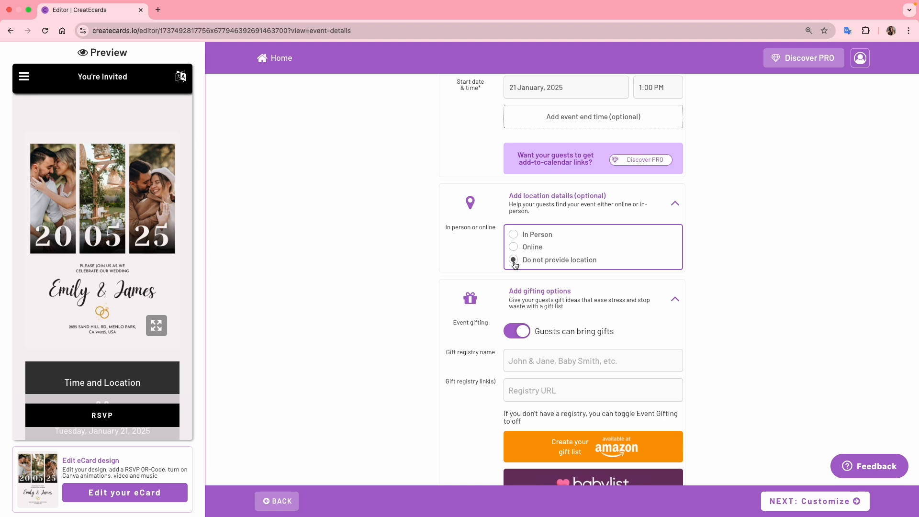
left_click(514, 235)
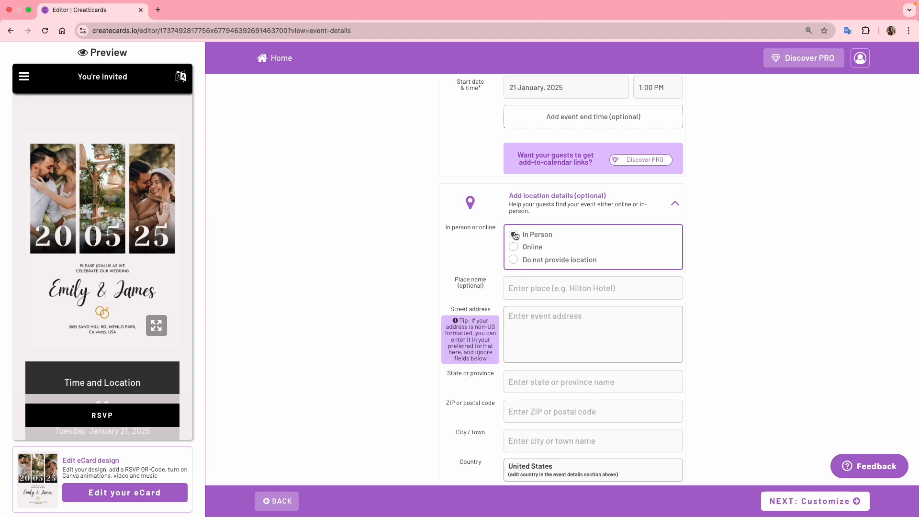
Copy the venue address from the Canva wedding design into the invitation's street address on the CreatEcards site
scroll(725, 241, "down", 3)
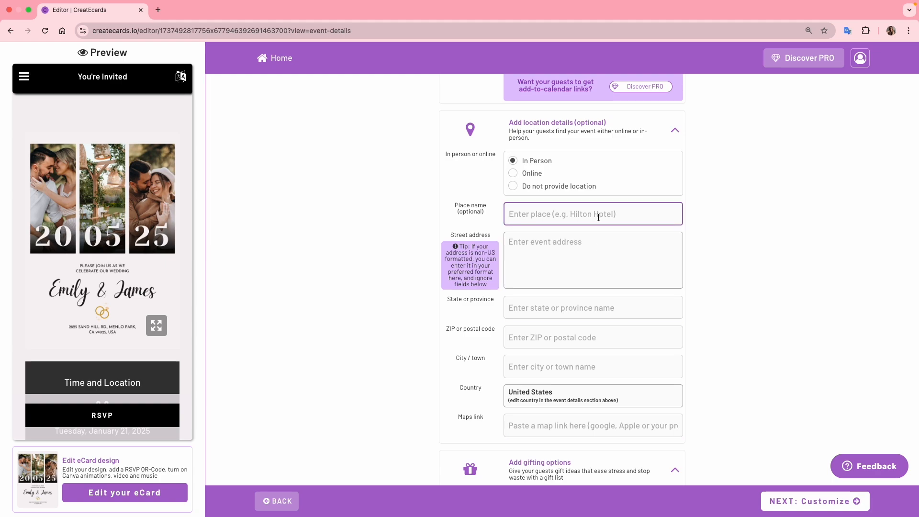
key("ctrl+Right")
double_click(564, 408)
key("ctrl+Left")
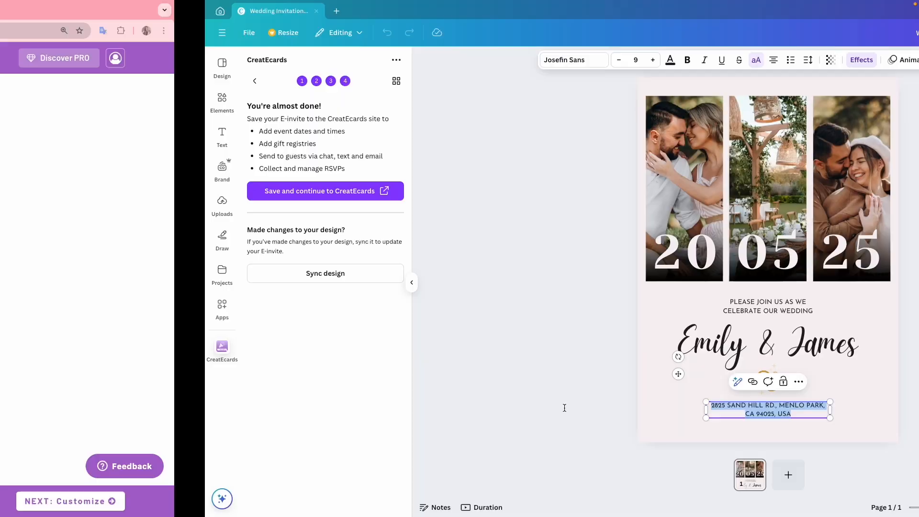
left_click(600, 256)
type("2825 Sand Hill Rd., Menlo Park, CA 94025, USA")
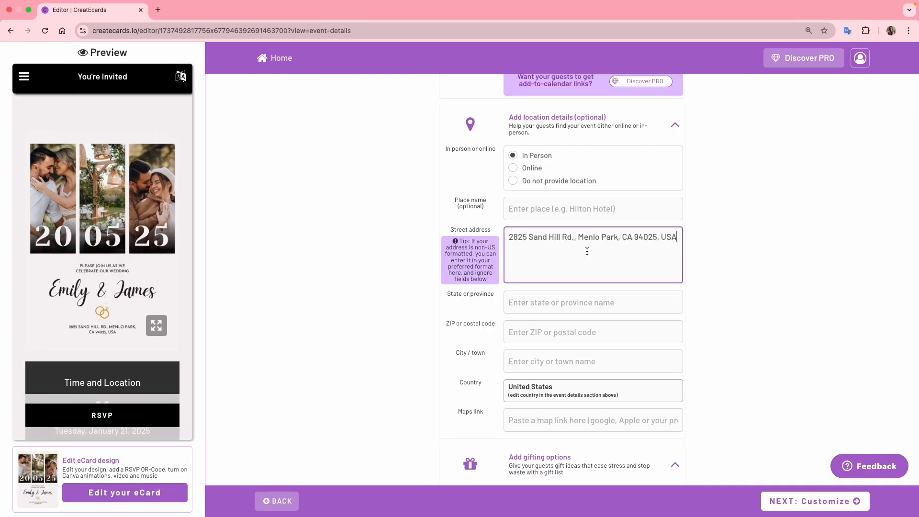
left_click(706, 240)
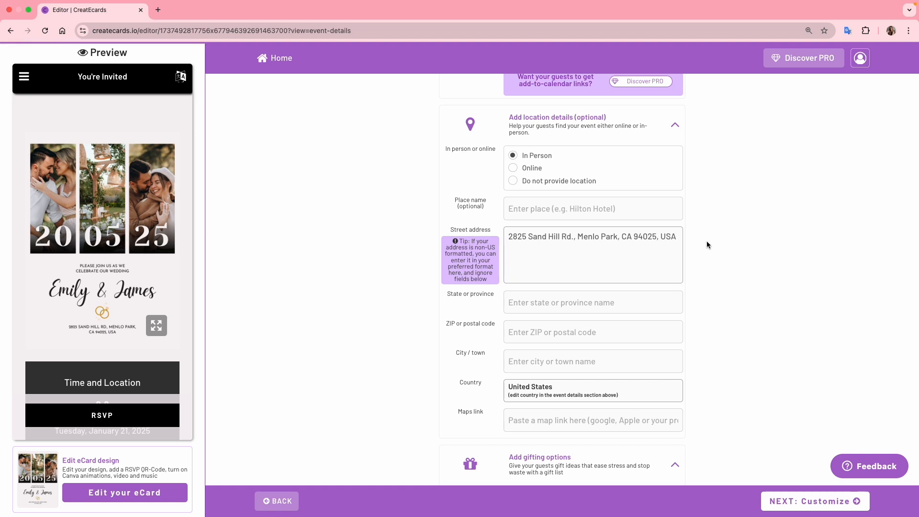
scroll(703, 240, "up", 1)
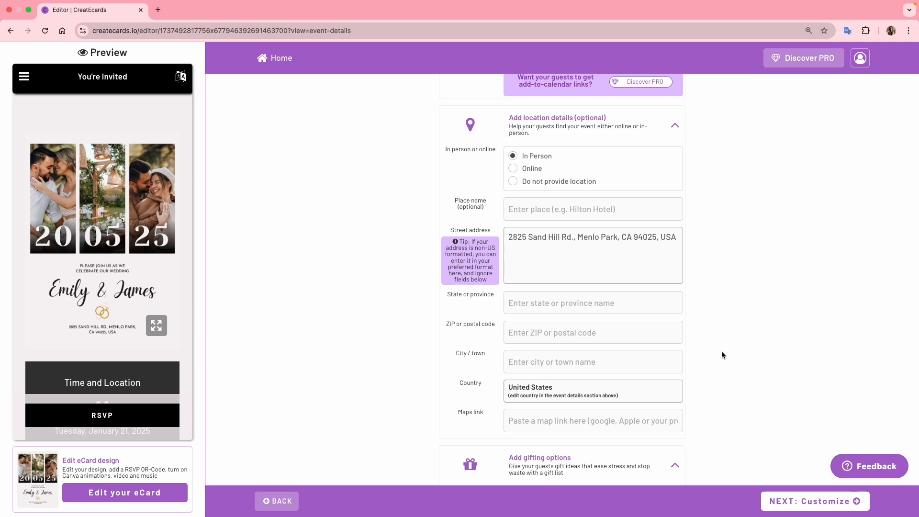
Examine the event gifting options, including the gift registry name and link fields
scroll(722, 352, "down", 2)
scroll(722, 352, "down", 4)
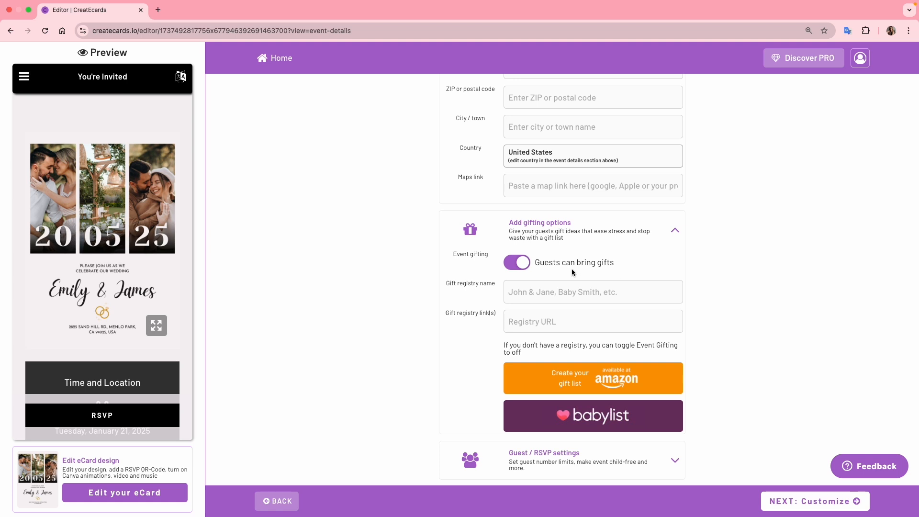
scroll(605, 270, "down", 1)
left_click(605, 271)
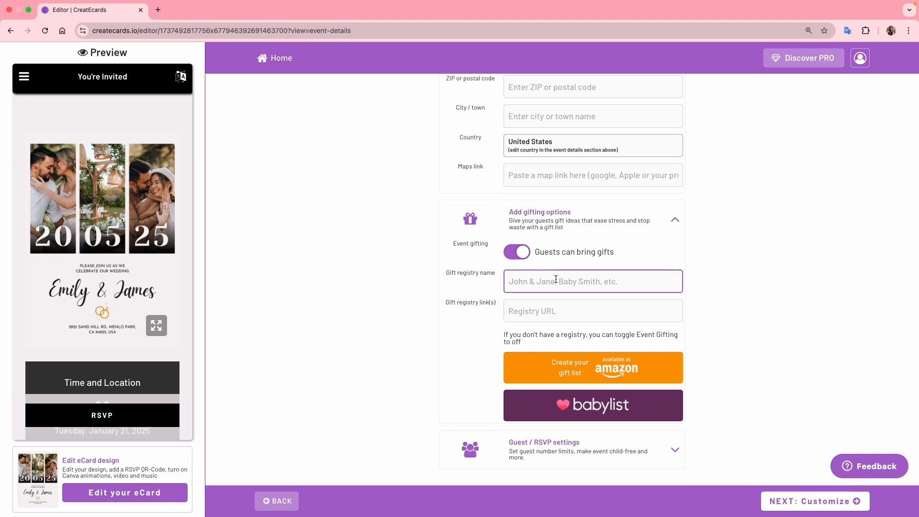
left_click(545, 316)
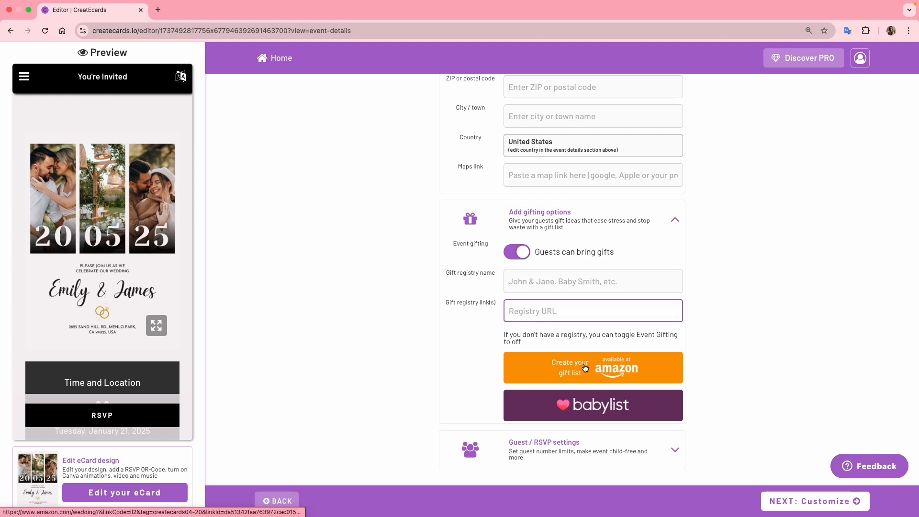
Expand the Guest / RSVP settings and set the maximum guests allowed per invite to 5
scroll(720, 363, "down", 1)
left_click(675, 442)
scroll(724, 404, "down", 5)
scroll(725, 404, "up", 1)
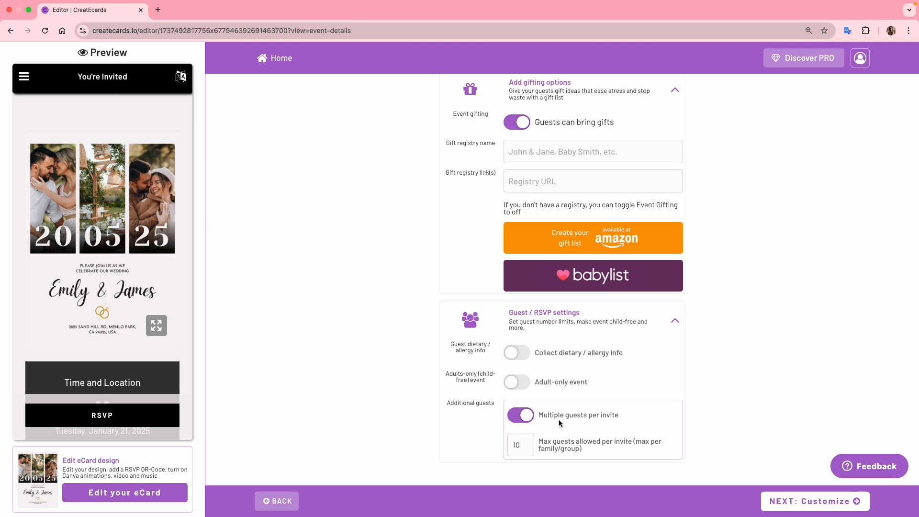
left_click(514, 447)
left_click(526, 444)
double_click(527, 443)
type("5")
left_click(738, 433)
Proceed to the Customize stage and add Beef, Chicken and Fish as meal options
left_click(802, 508)
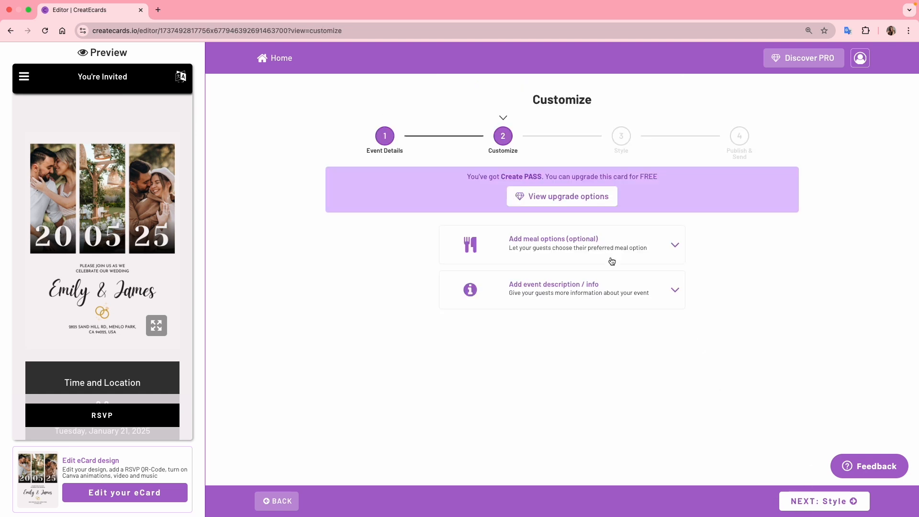
left_click(667, 245)
left_click(558, 273)
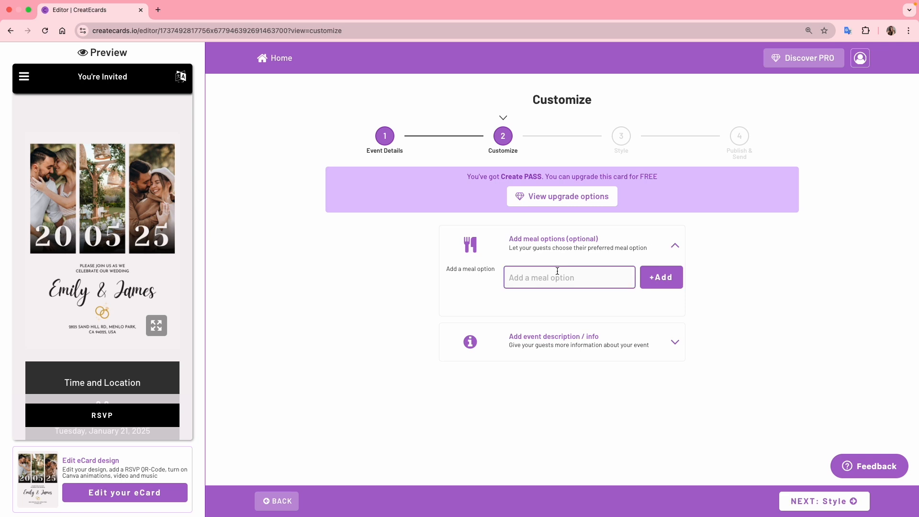
type("Beef")
left_click(664, 283)
left_click(558, 278)
type("Chicken")
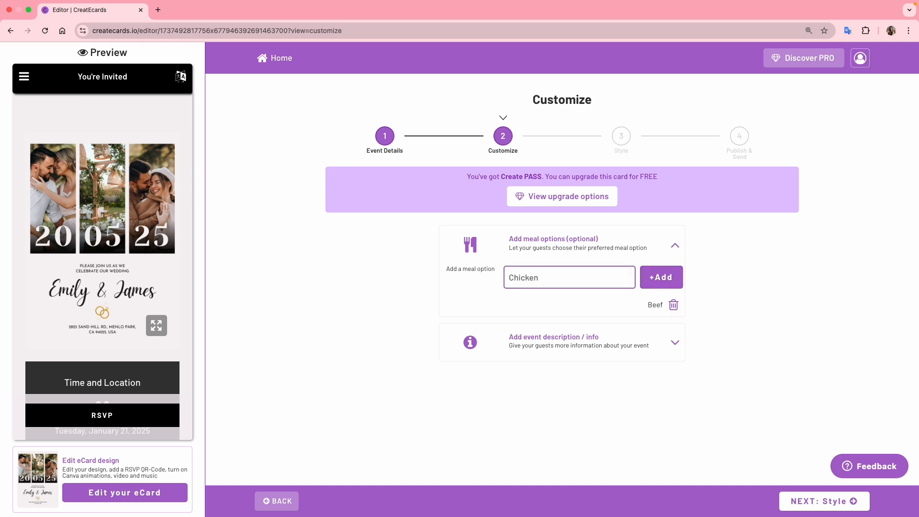
left_click(662, 276)
left_click(560, 279)
type("Fish")
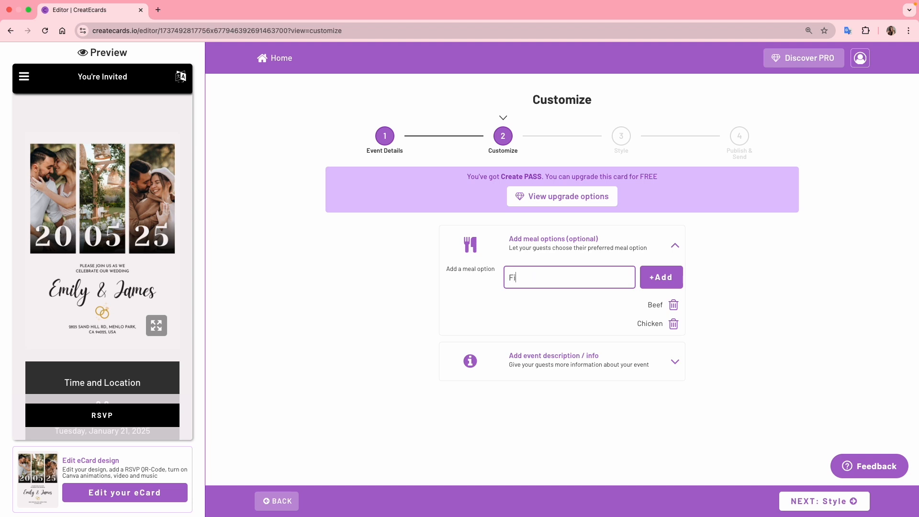
left_click(670, 287)
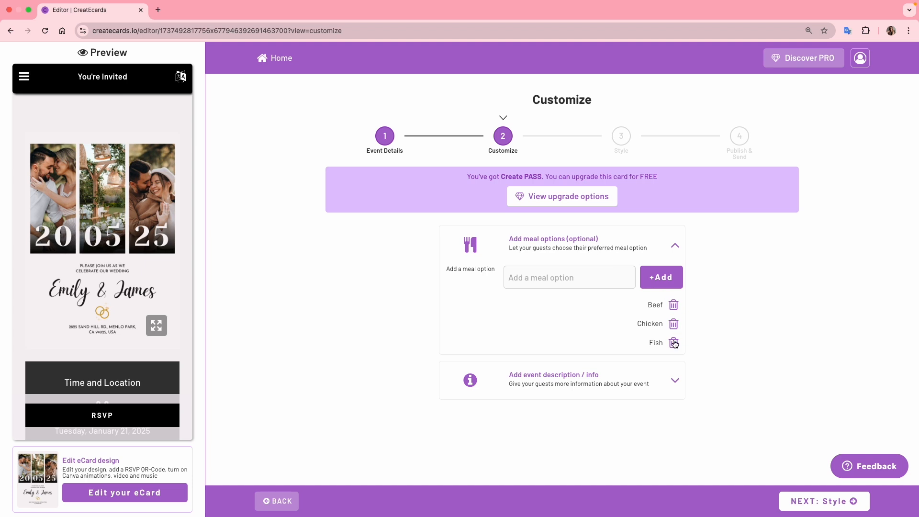
Expand the event description section and turn on the event info block
left_click(674, 380)
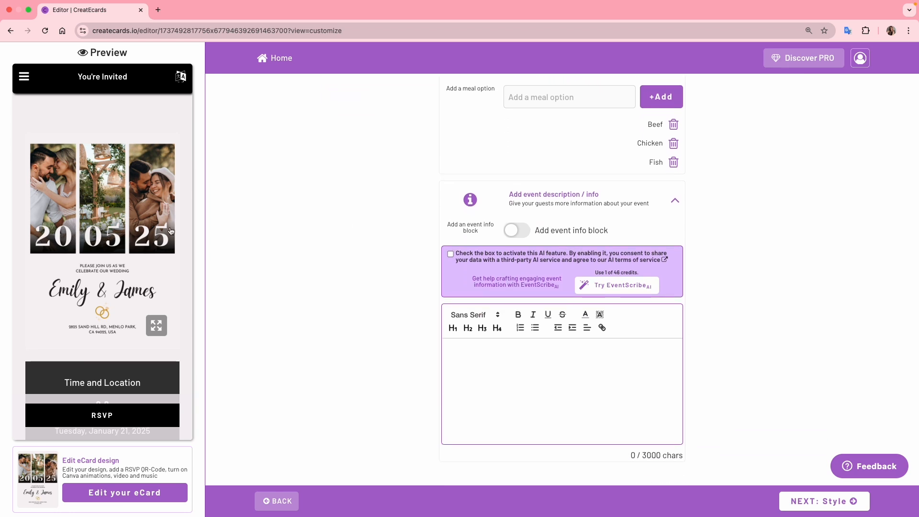
scroll(170, 231, "down", 2)
left_click(521, 230)
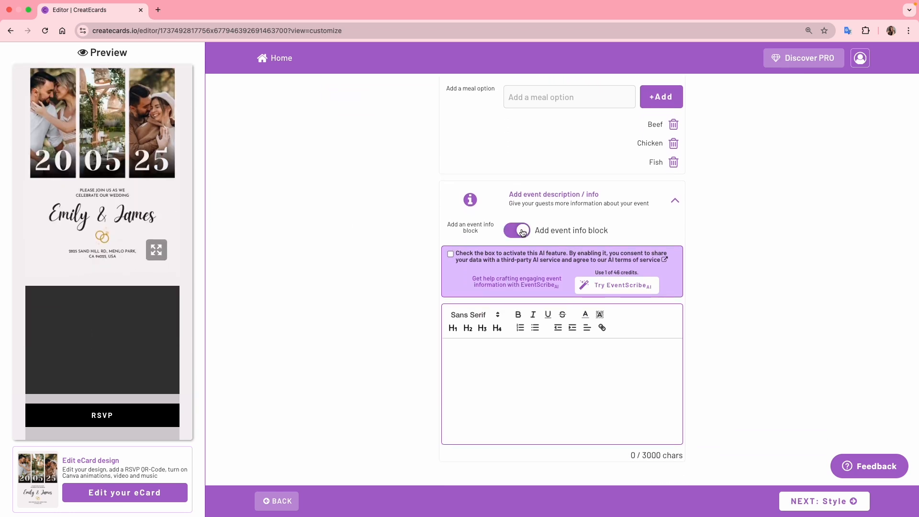
left_click(470, 378)
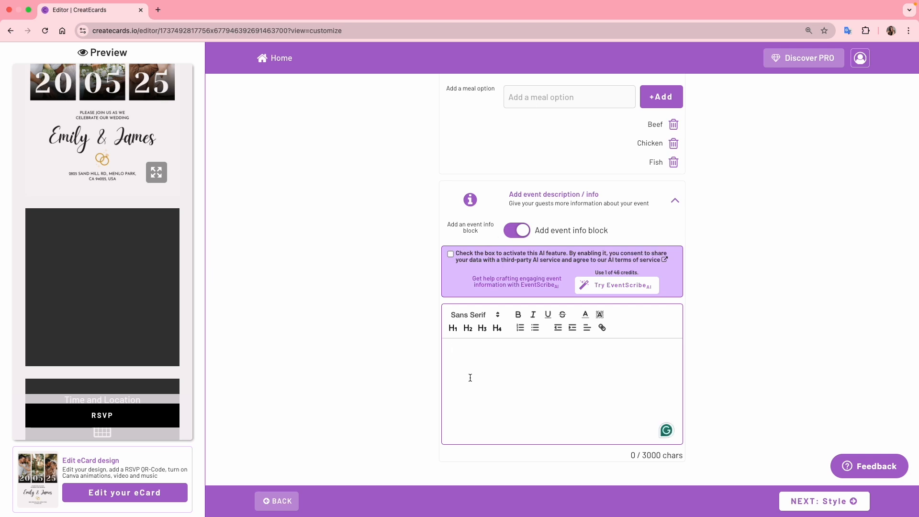
type("Hello")
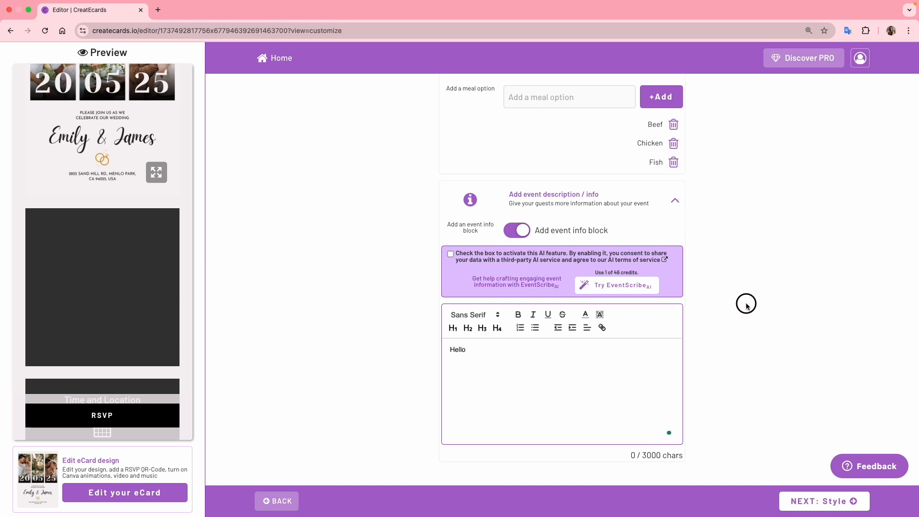
triple_click(523, 353)
key("BackSpace")
Consent to the AI feature and generate an event description with EventScribe, checking its date, location and meal details
left_click(452, 255)
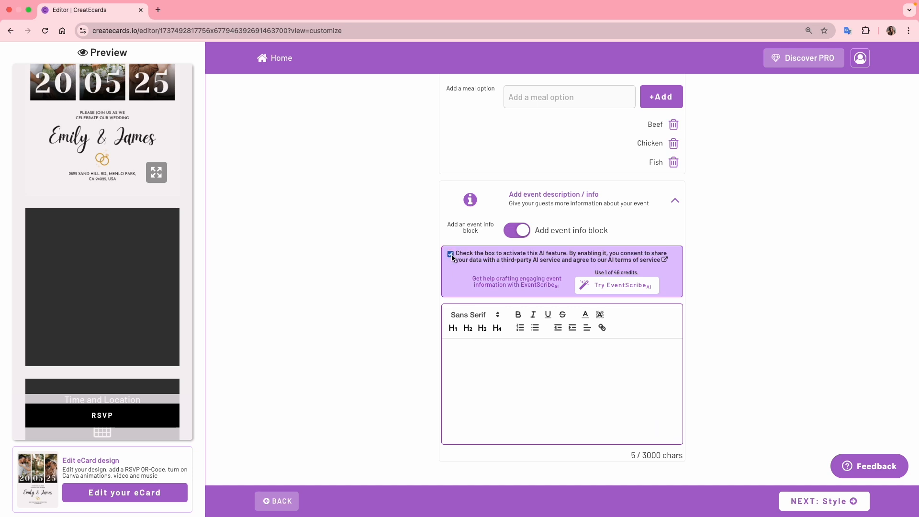
left_click(614, 287)
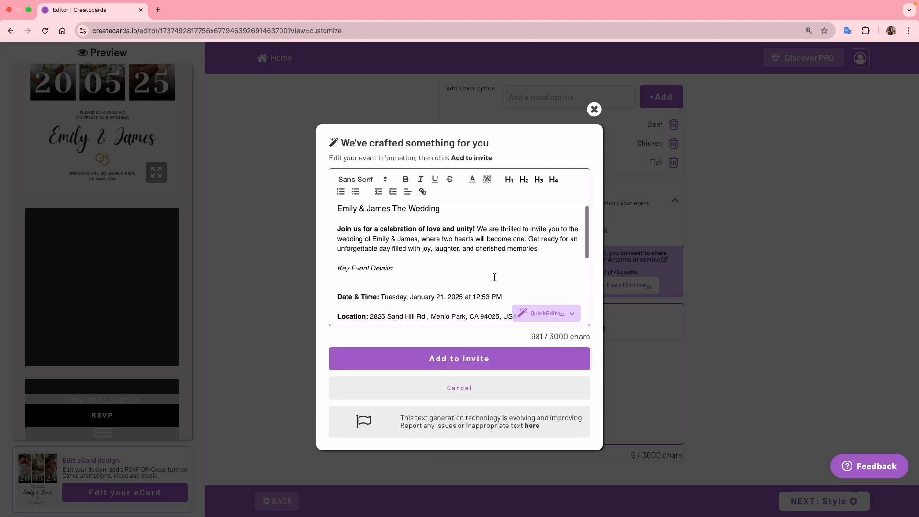
scroll(494, 278, "down", 2)
left_click_drag(380, 260, 485, 267)
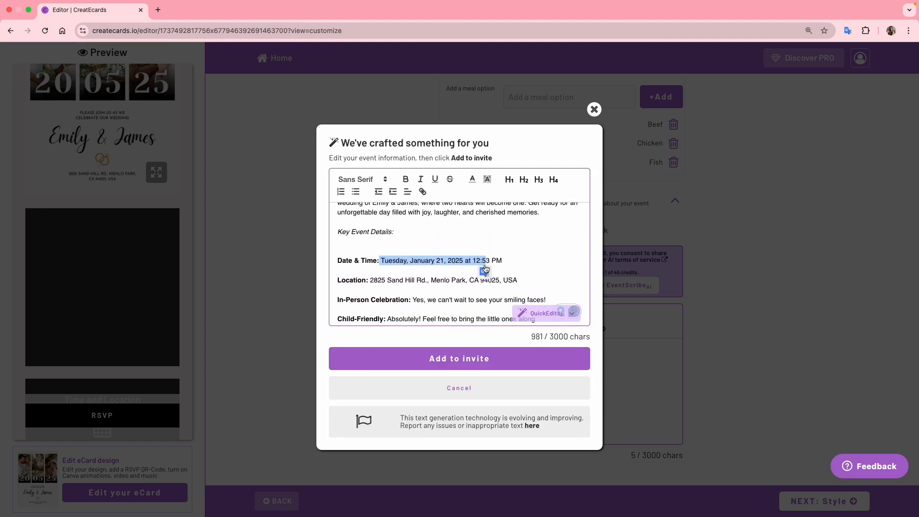
left_click(410, 281)
left_click_drag(387, 280, 481, 280)
scroll(479, 270, "down", 3)
left_click(442, 278)
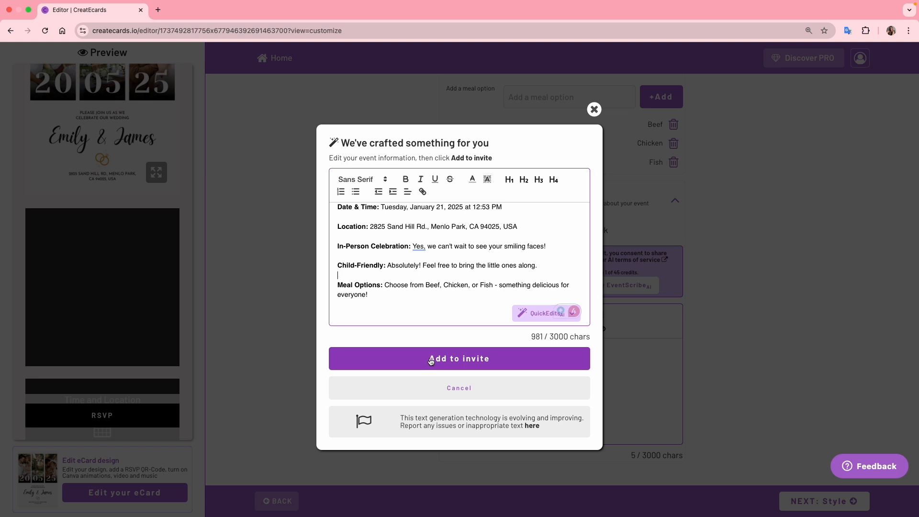
Apply the Shorter quick edit to the generated description and add the text to the invite
left_click(527, 320)
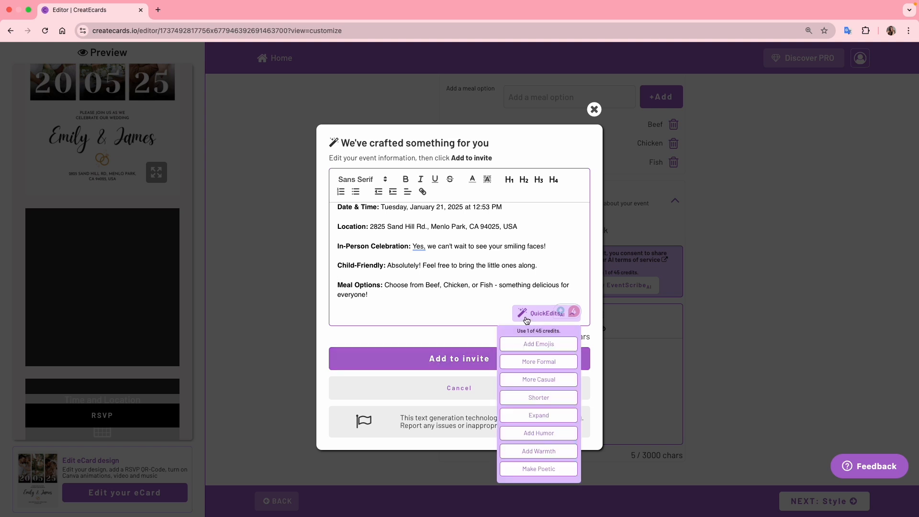
left_click(535, 399)
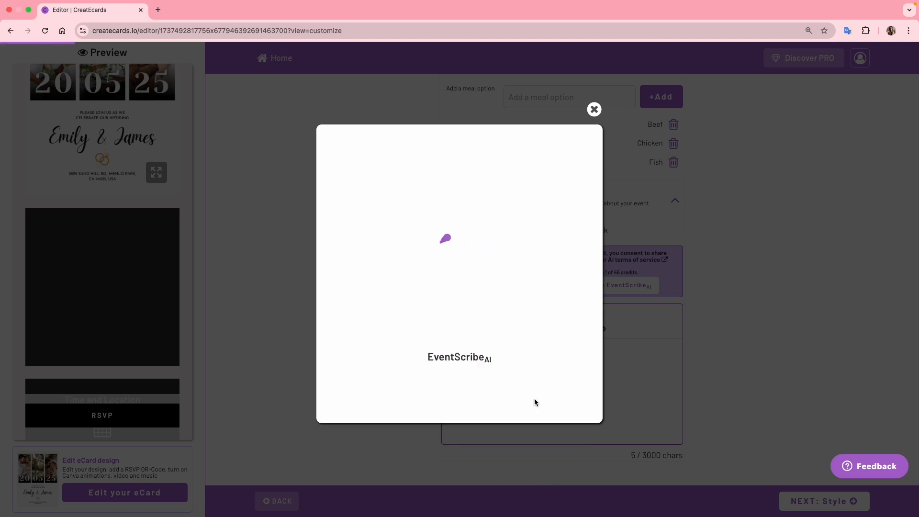
scroll(466, 291, "up", 5)
scroll(468, 291, "down", 5)
left_click(450, 360)
Remove the extra blank lines between the title, the introduction and the location line of the event description
scroll(460, 374, "down", 2)
left_click(477, 385)
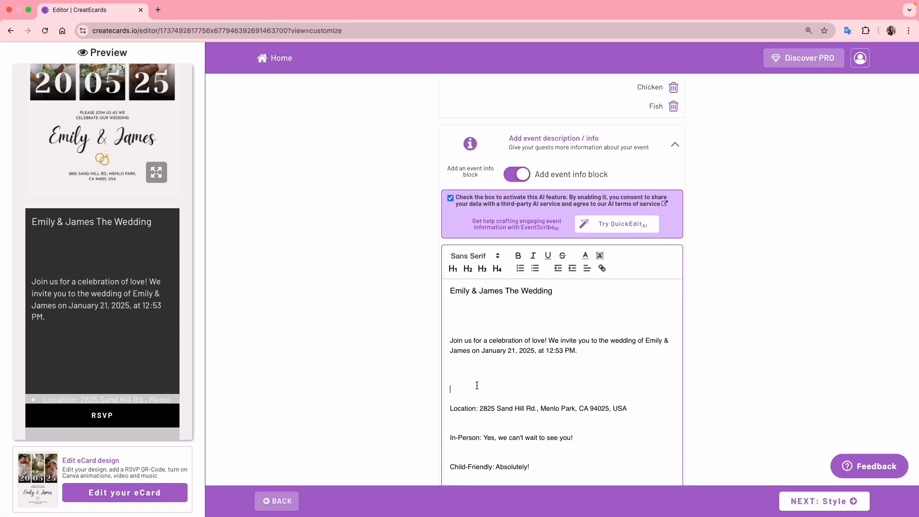
key("BackSpace")
key("BackSpace")
key("BackSpace")
key("BackSpace")
left_click(478, 320)
key("BackSpace")
key("BackSpace")
key("BackSpace")
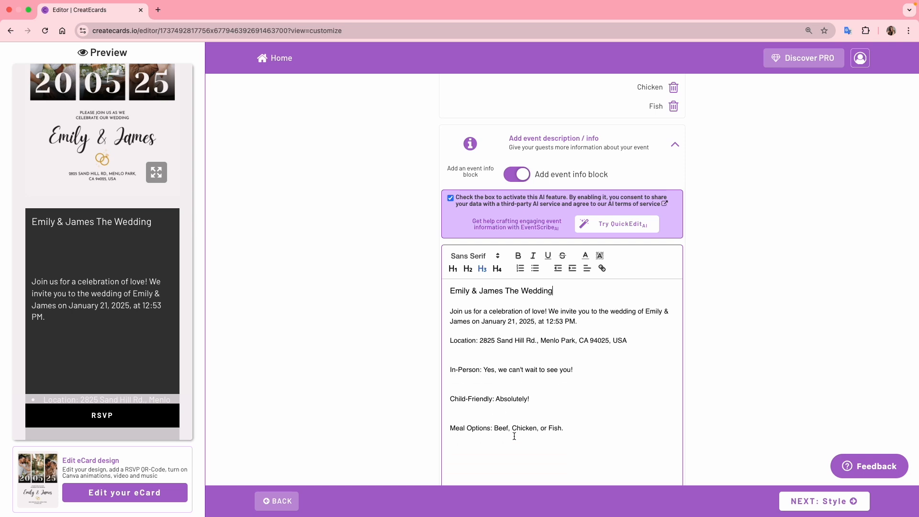
Remove the extra blank lines around the closing sentence and the sign-off of the event description
scroll(513, 436, "down", 2)
left_click(474, 414)
key("BackSpace")
key("BackSpace")
key("BackSpace")
key("BackSpace")
left_click(459, 413)
key("BackSpace")
key("BackSpace")
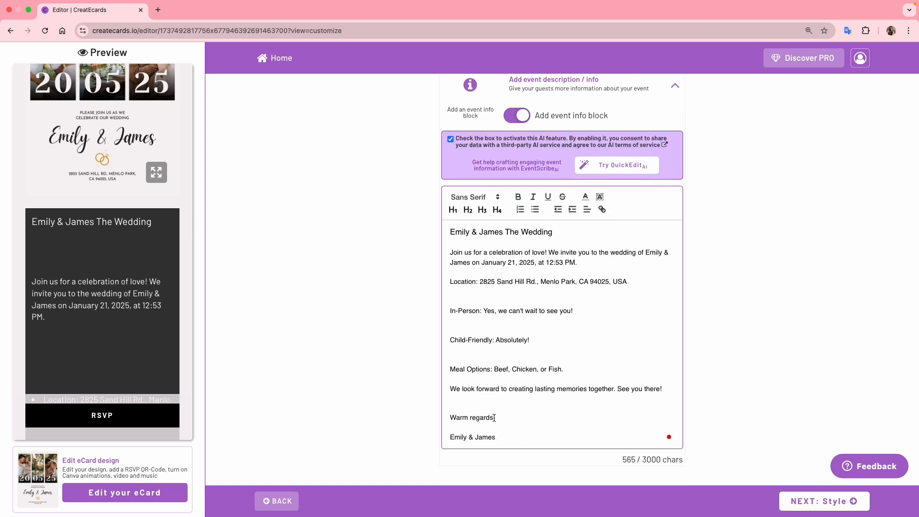
Check the event description in the invitation preview and turn off the event info block
scroll(91, 327, "down", 5)
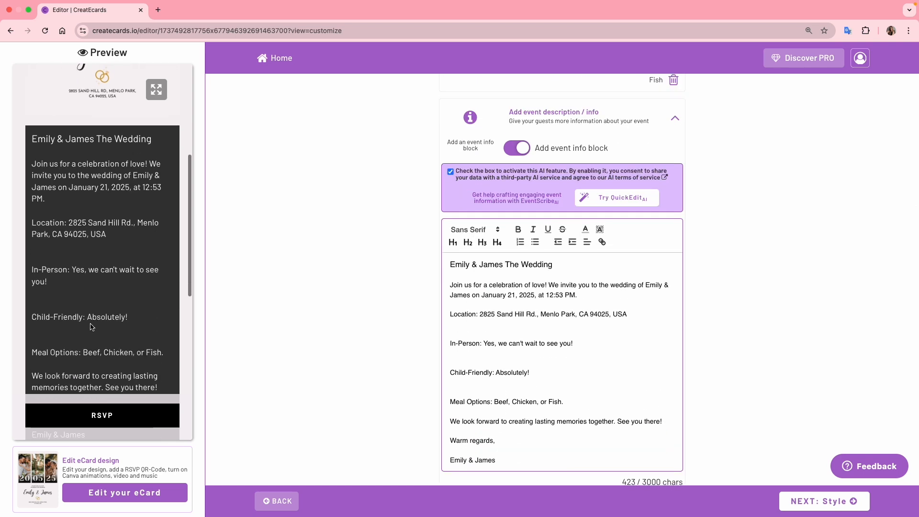
scroll(91, 327, "up", 5)
scroll(400, 301, "up", 1)
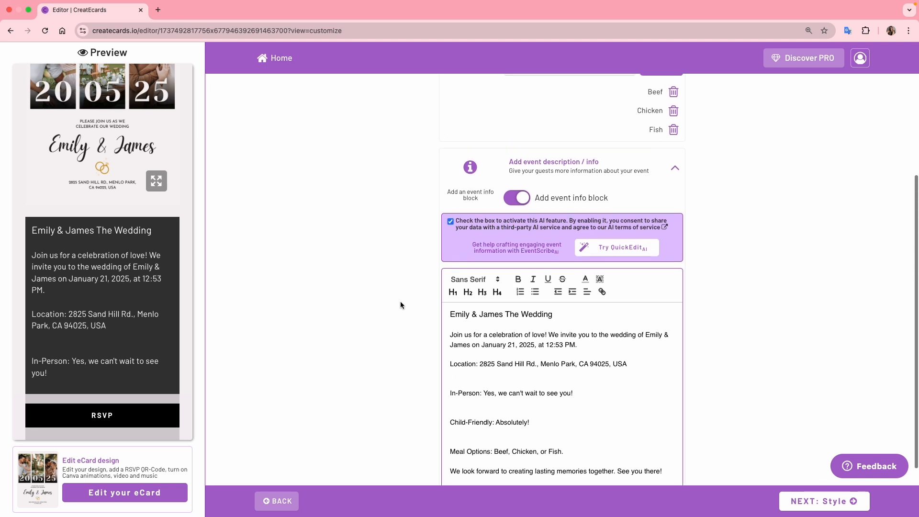
left_click(512, 201)
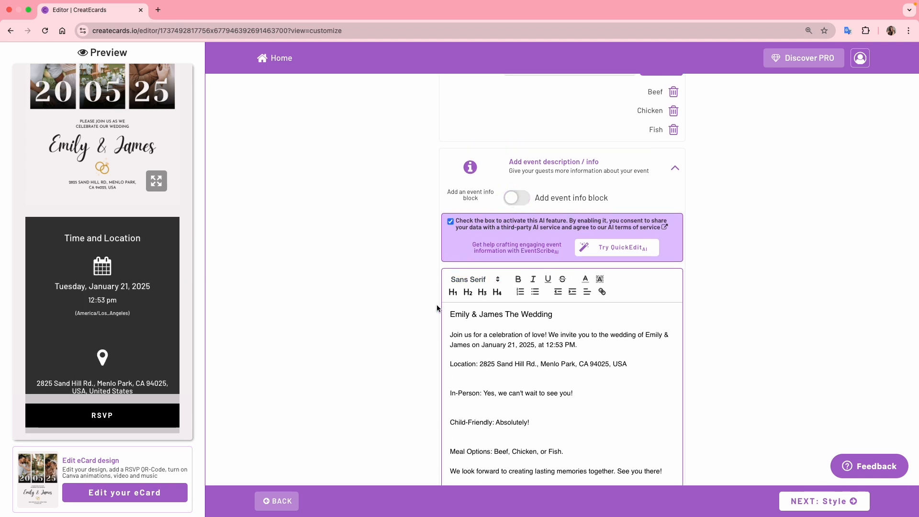
Proceed to the Style stage and examine the invitation preview, design themes, colors, shadow, edge and button options
scroll(436, 308, "down", 2)
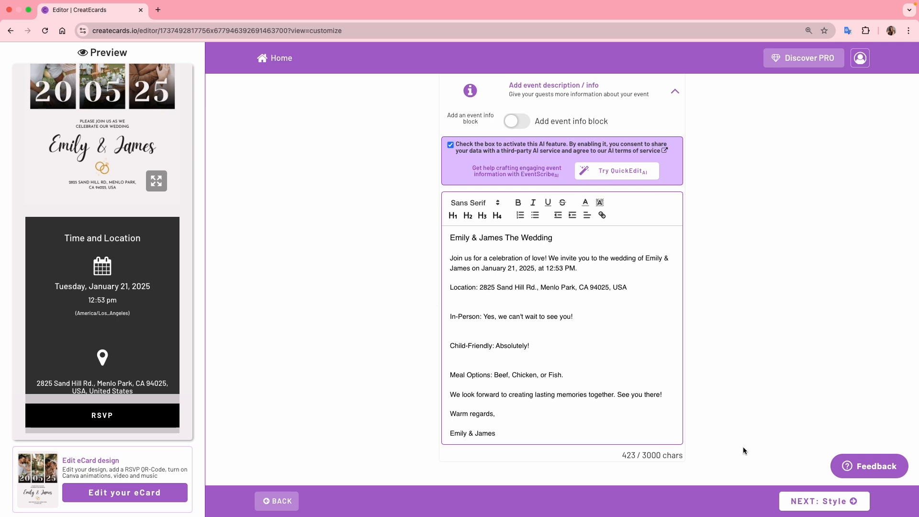
left_click(823, 508)
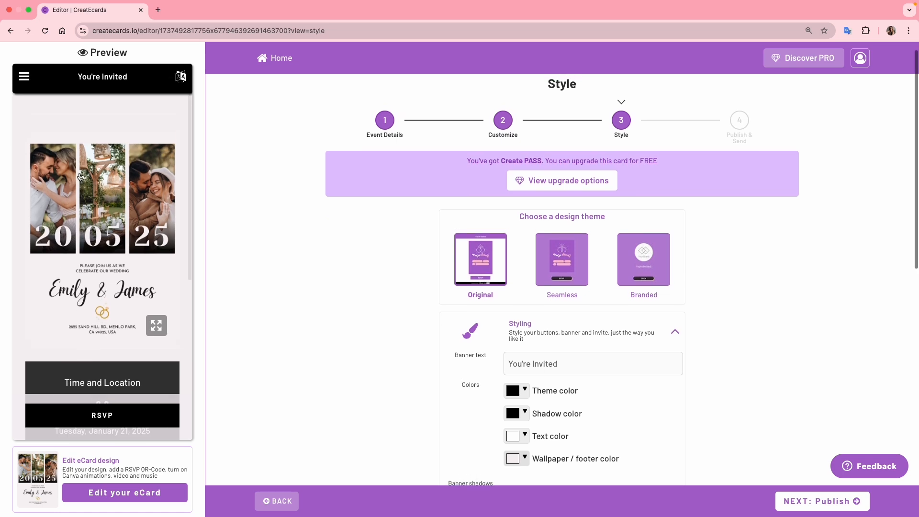
scroll(103, 257, "down", 5)
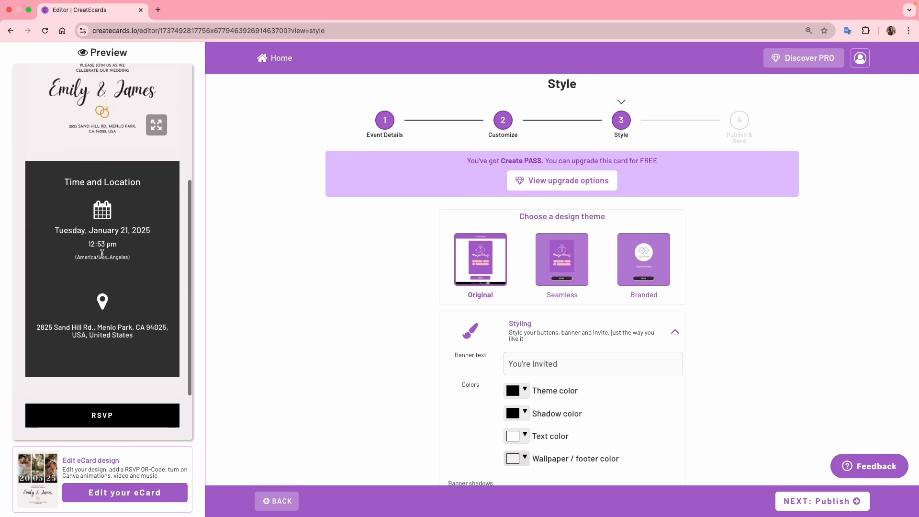
scroll(358, 311, "down", 3)
left_click(509, 289)
scroll(566, 289, "down", 2)
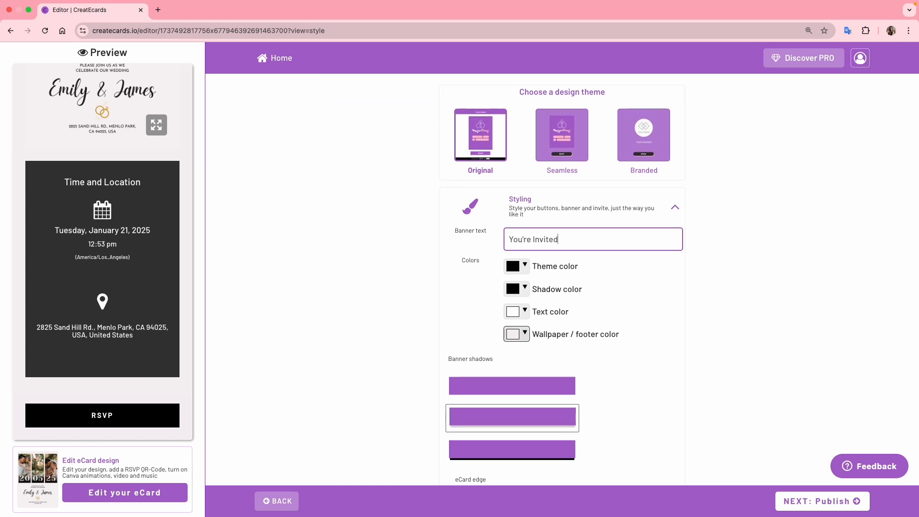
scroll(568, 322, "down", 10)
scroll(567, 324, "down", 6)
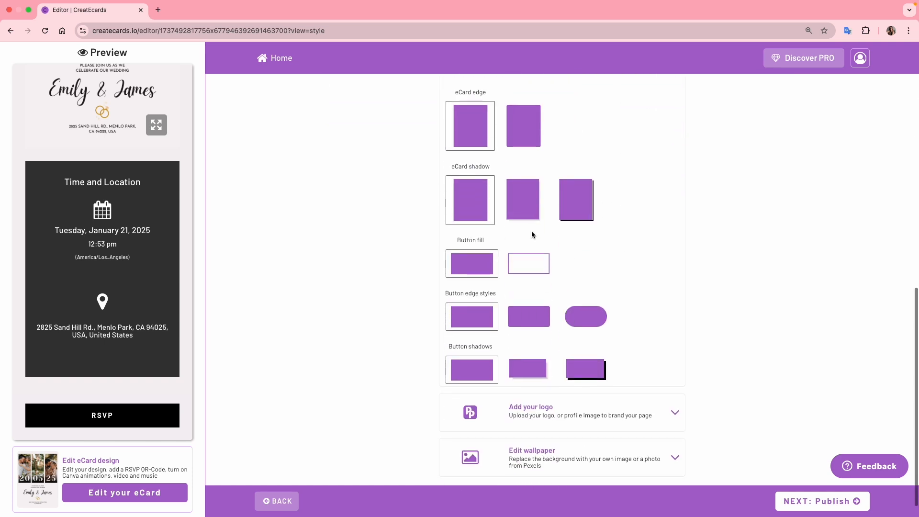
scroll(599, 286, "down", 1)
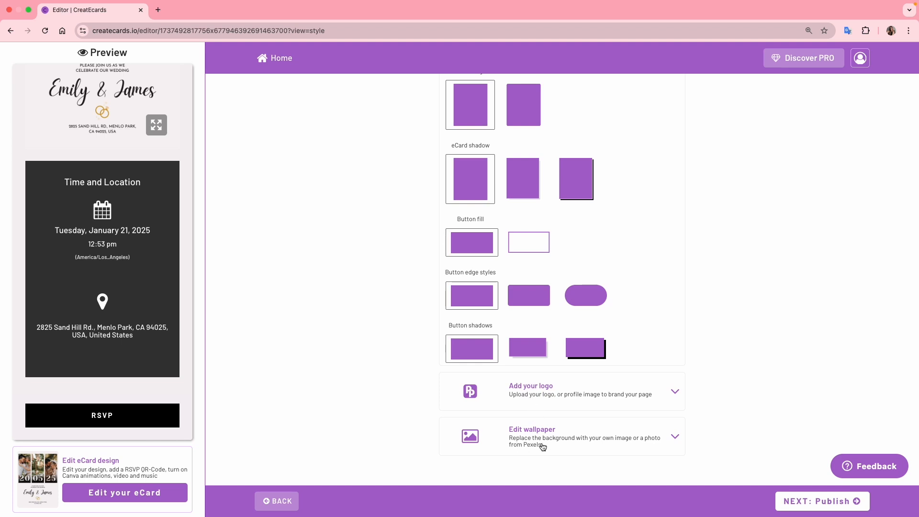
Proceed to the Publish & Send stage and save the couple's first names, joined by an ampersand, as the eCard URL name
left_click(808, 502)
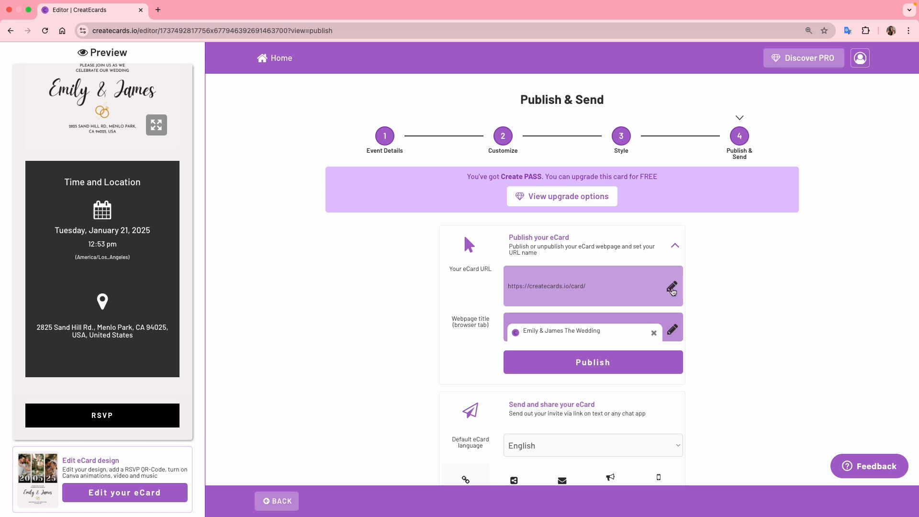
left_click(673, 289)
type("Emily&James")
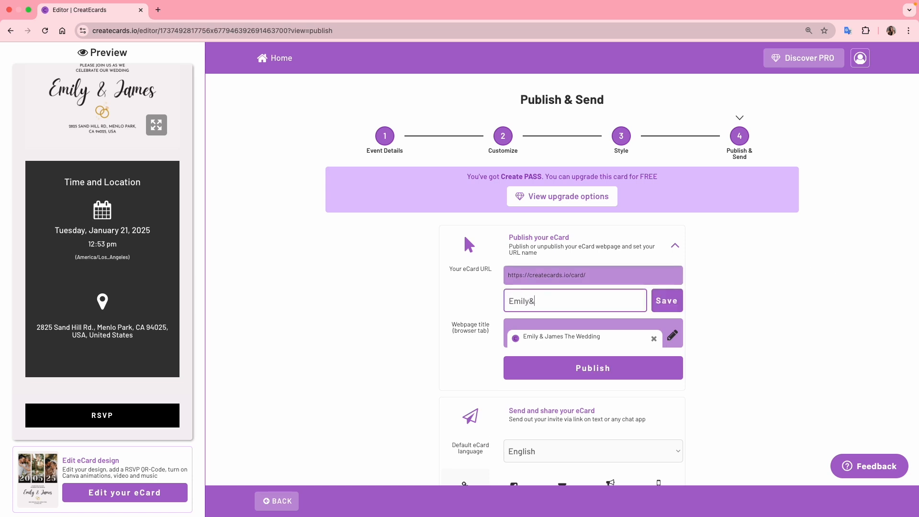
left_click(671, 305)
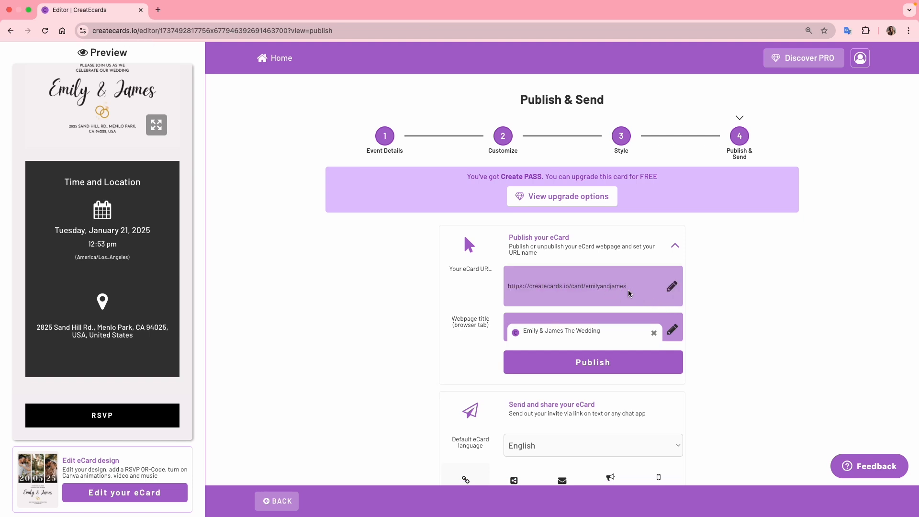
scroll(628, 293, "down", 1)
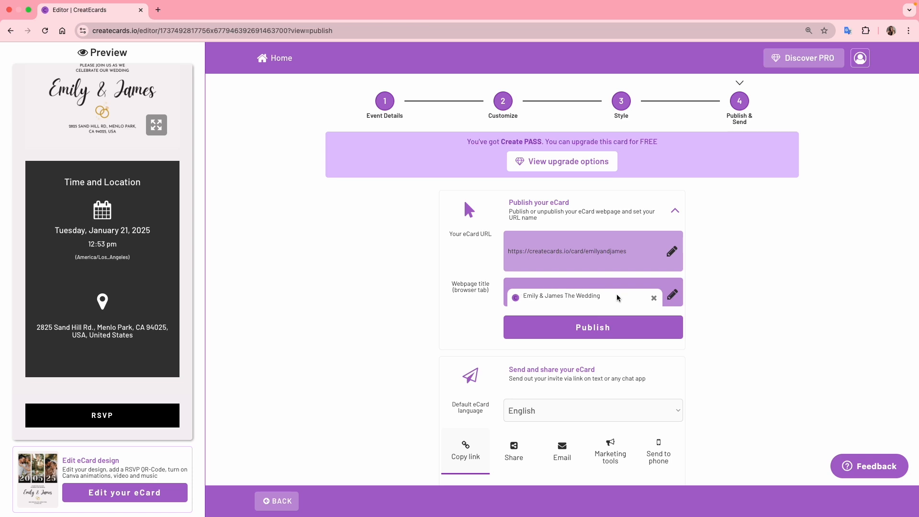
Publish the wedding eCard and open its URL in a new browser tab to check the live invitation page
left_click(625, 333)
scroll(732, 326, "down", 1)
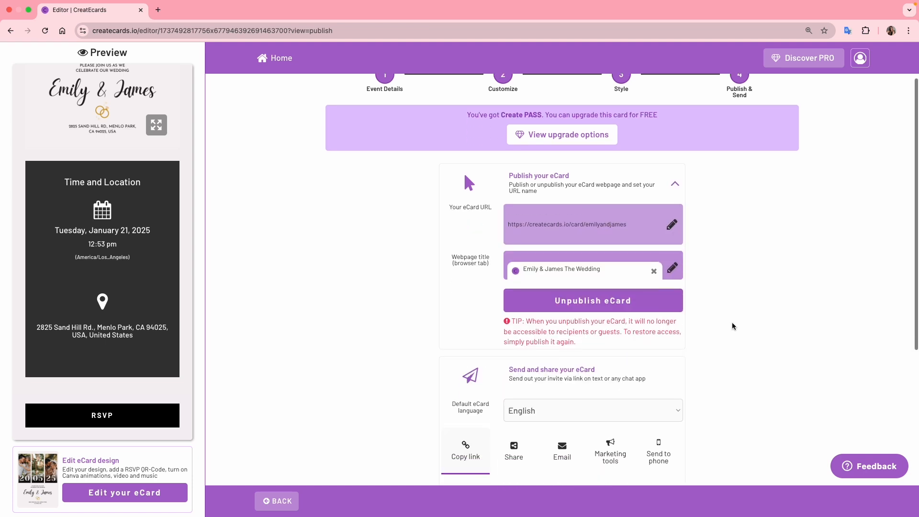
triple_click(605, 221)
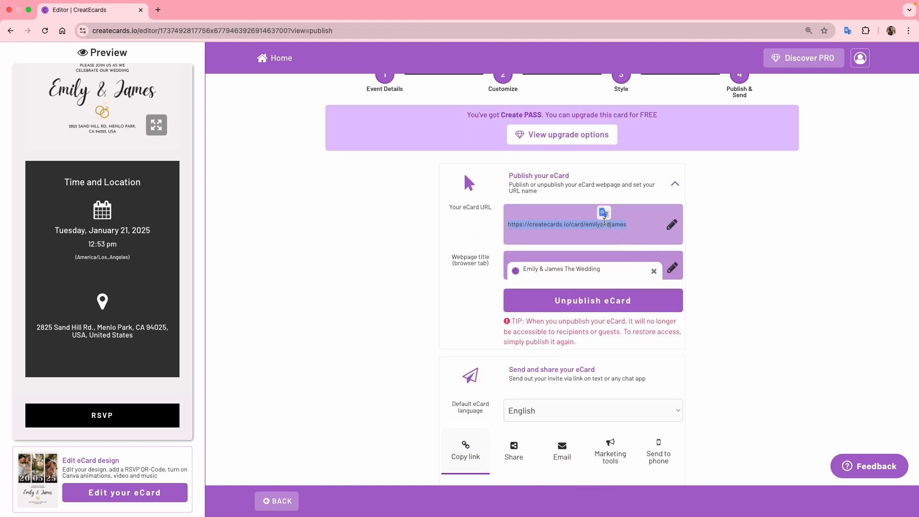
left_click_drag(168, 9, 168, 9)
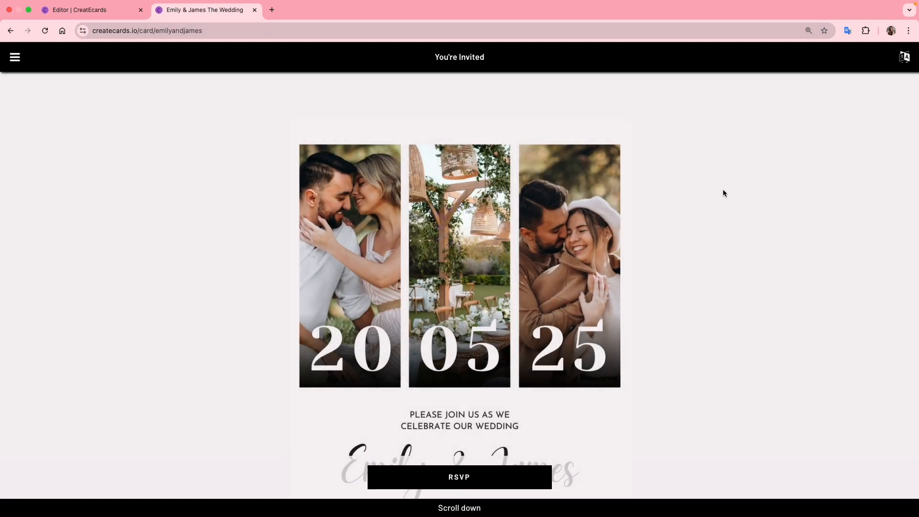
scroll(723, 193, "down", 4)
scroll(723, 193, "down", 5)
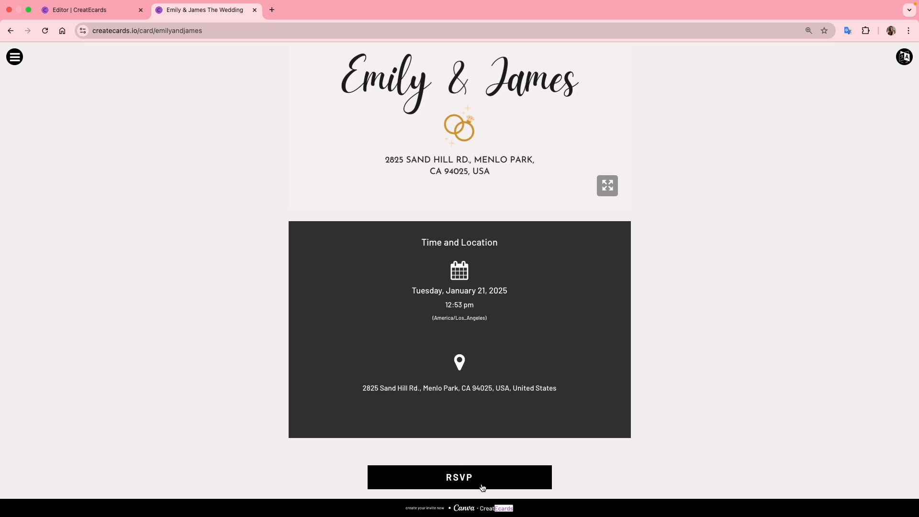
Return to the eCard editor and examine the sharing options, the default language choices and the RSVP section
left_click(84, 19)
scroll(391, 253, "down", 4)
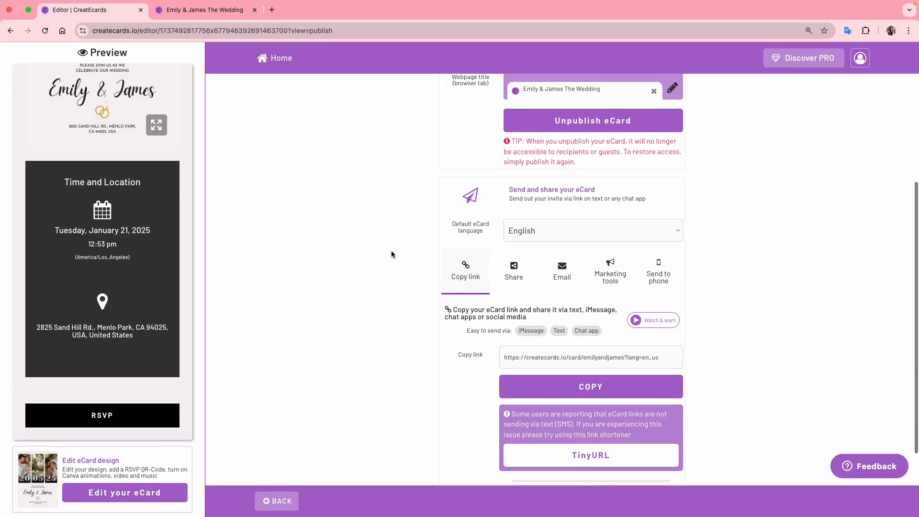
scroll(391, 255, "down", 1)
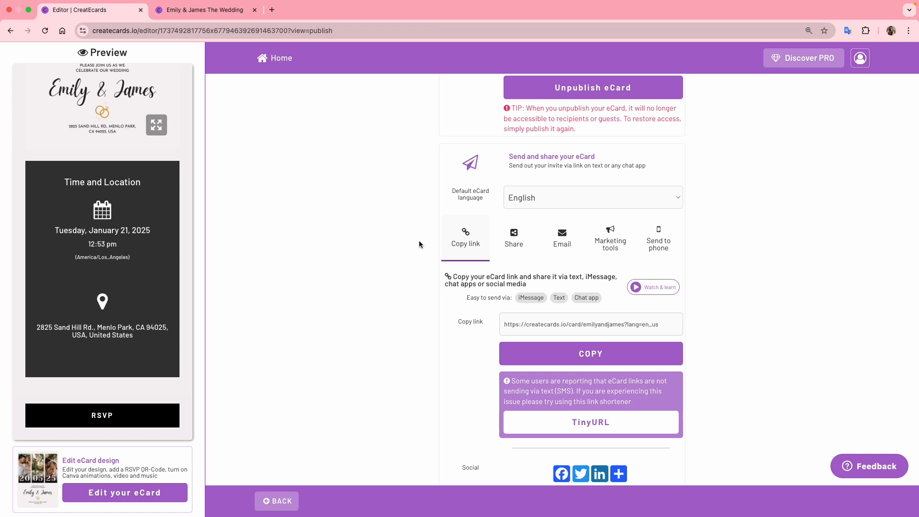
left_click(563, 196)
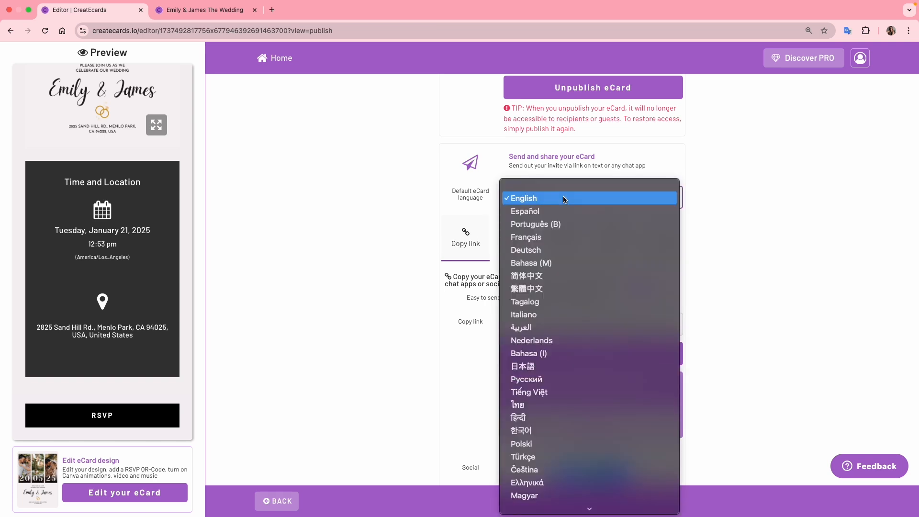
left_click(724, 209)
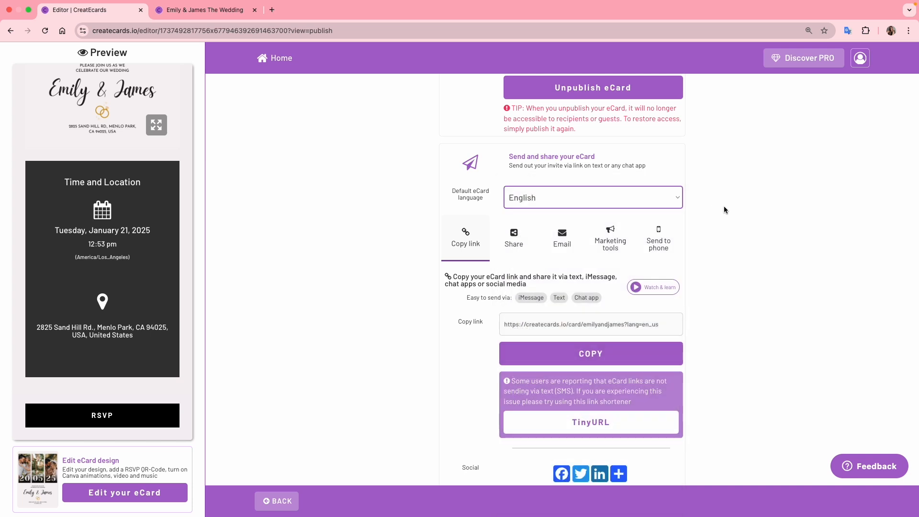
scroll(720, 255, "down", 2)
scroll(720, 254, "down", 1)
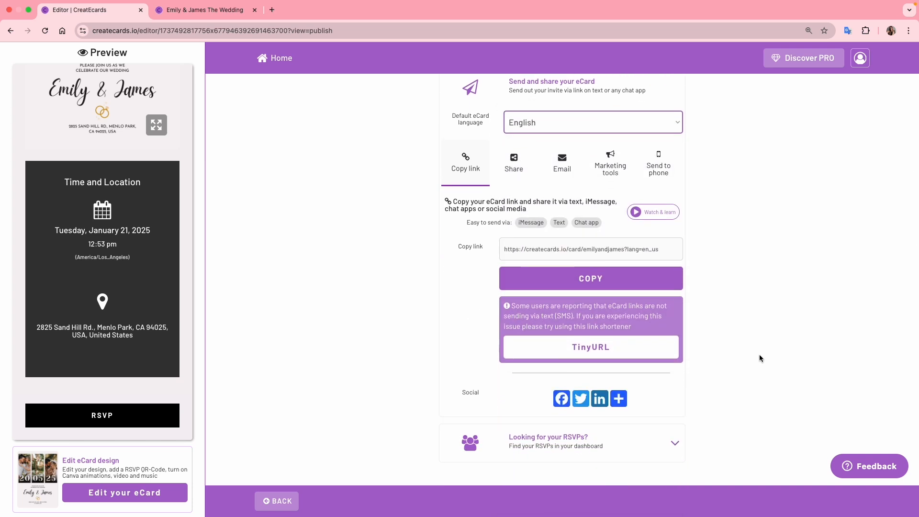
left_click(630, 449)
scroll(741, 432, "down", 1)
left_click(574, 454)
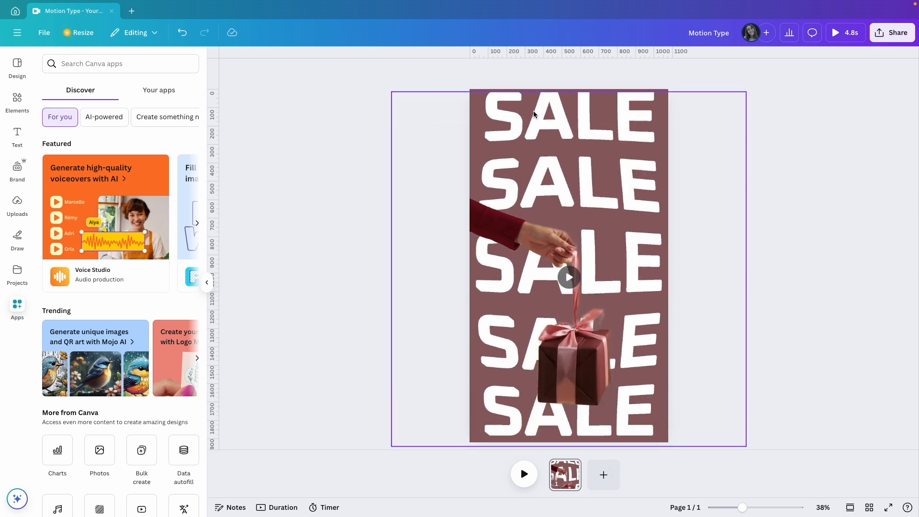
Switch to the Canva Motion Type design, add a second page, and find and open the Motion Type app
left_click(604, 475)
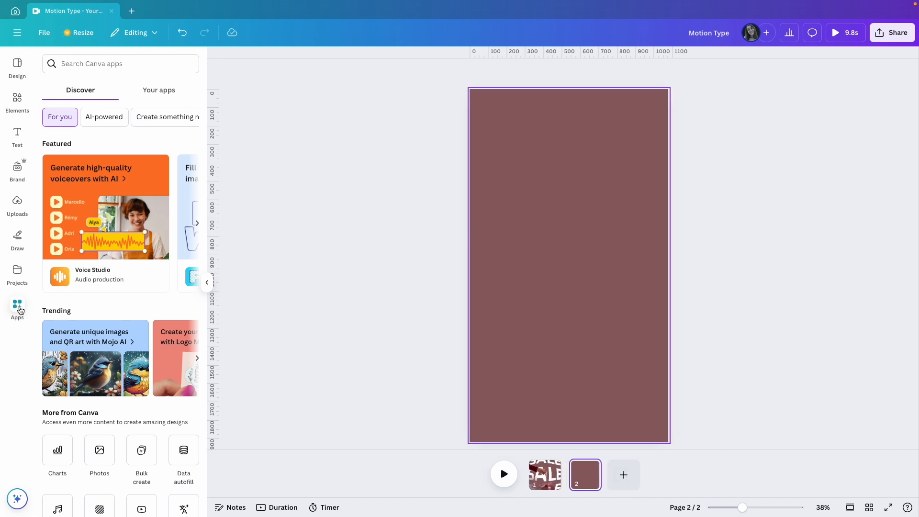
left_click(90, 63)
type("motion ty")
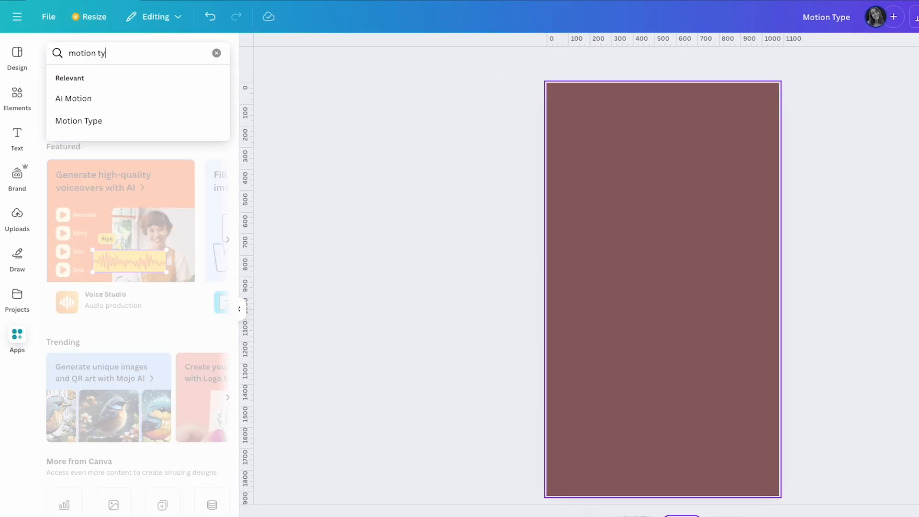
left_click(108, 100)
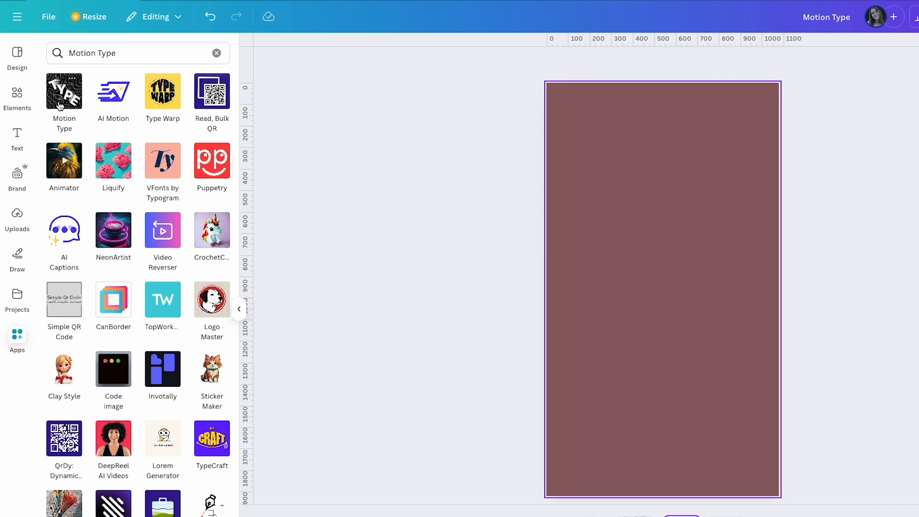
left_click(59, 99)
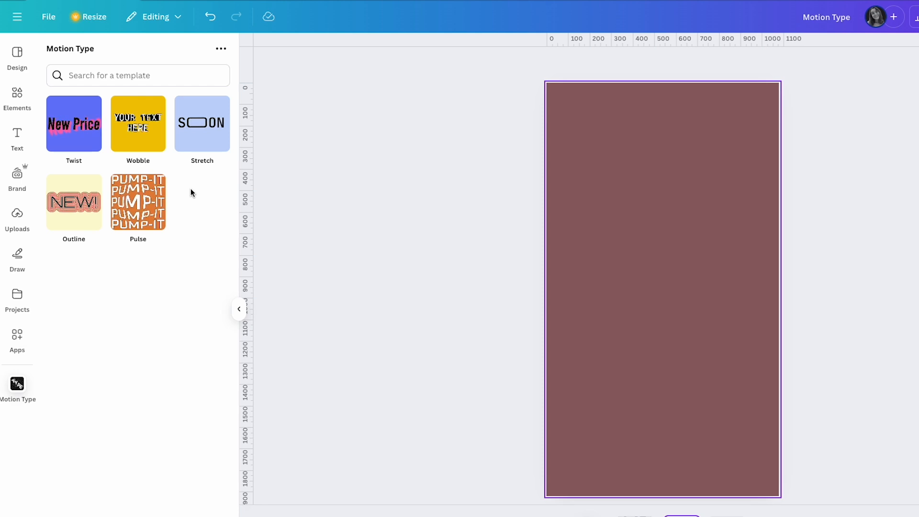
Choose the Pulse template and replace its text with SALE
left_click(134, 204)
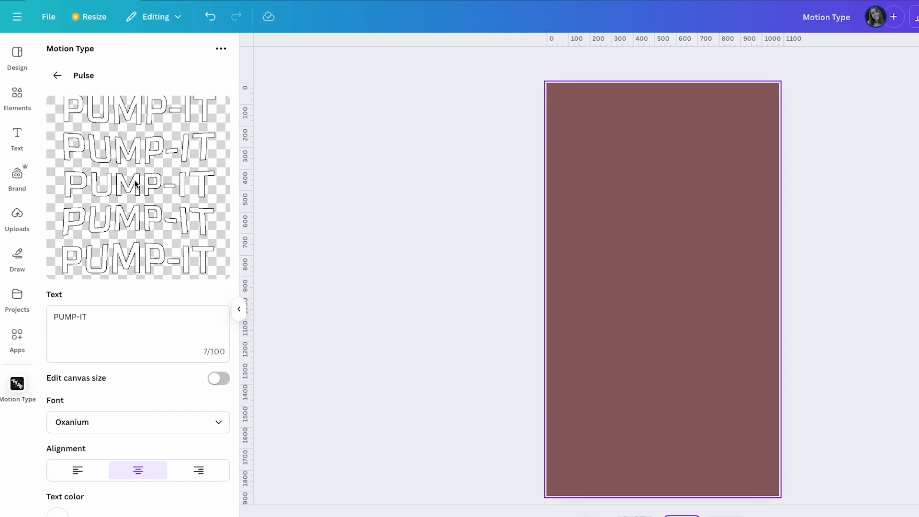
scroll(137, 184, "down", 3)
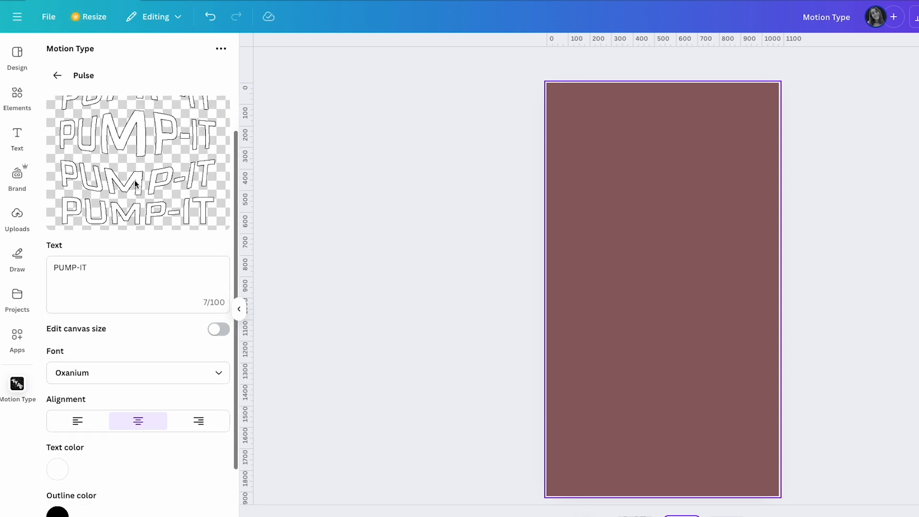
double_click(111, 244)
key("ctrl+a")
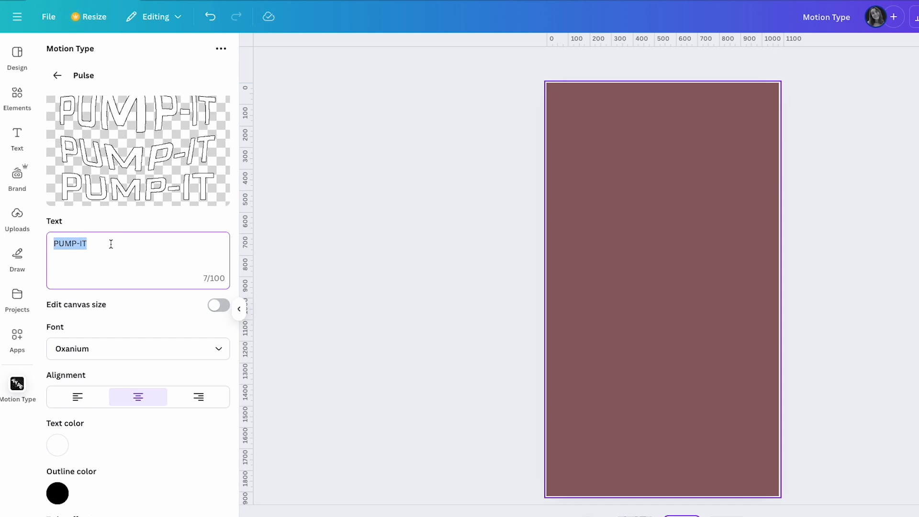
type("SALE")
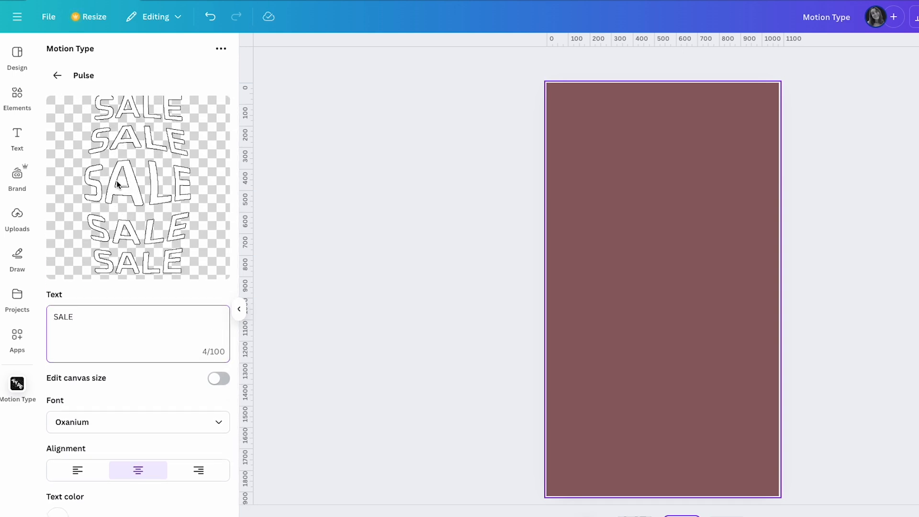
Turn on canvas size editing for the Pulse text and leave both width and height at 2048
left_click(82, 381)
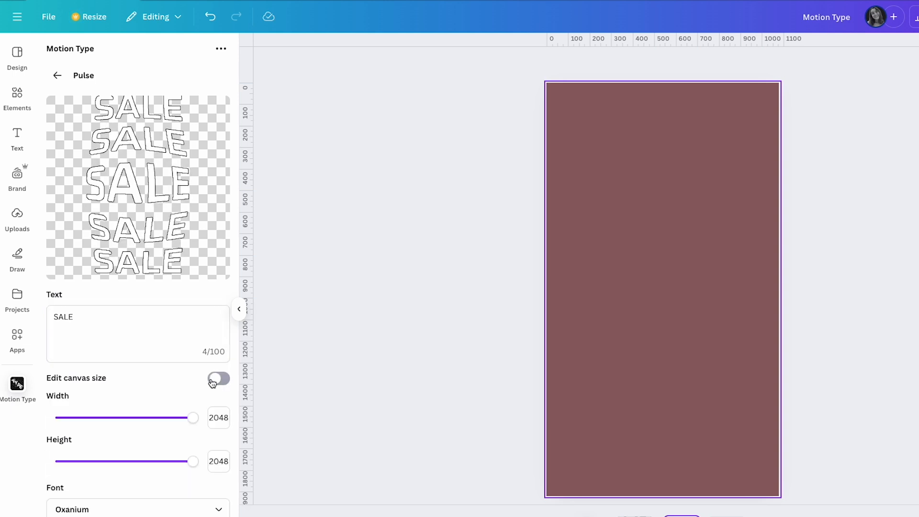
mouse_move(193, 418)
left_mouse_down()
mouse_move(133, 416)
mouse_move(197, 425)
left_mouse_up()
mouse_move(193, 461)
left_mouse_down()
mouse_move(168, 455)
mouse_move(208, 460)
left_mouse_up()
scroll(166, 402, "down", 3)
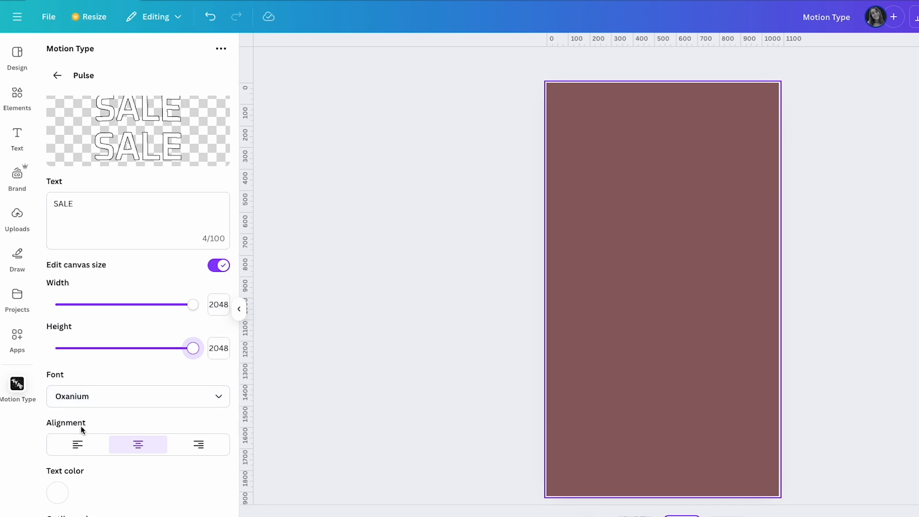
Set the Pulse text color to black, #000000
scroll(121, 416, "down", 2)
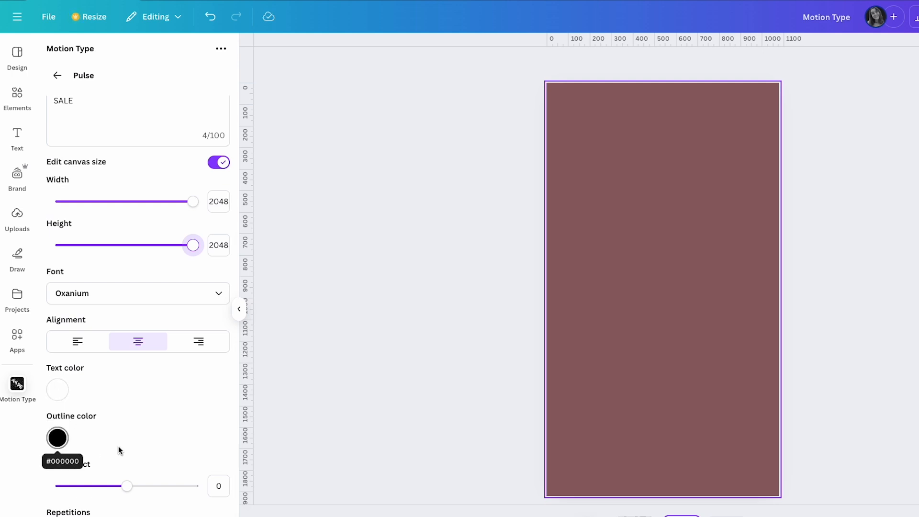
left_click(57, 390)
left_click_drag(70, 438, 53, 493)
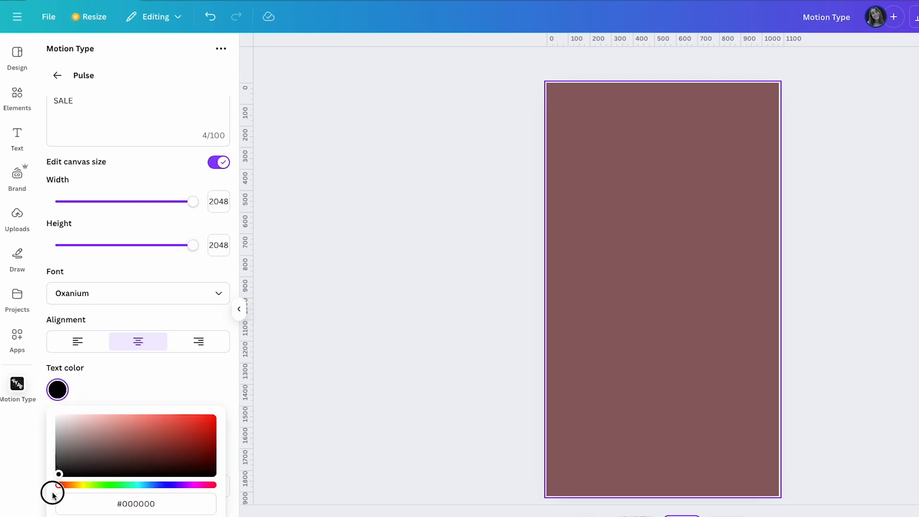
left_click(100, 387)
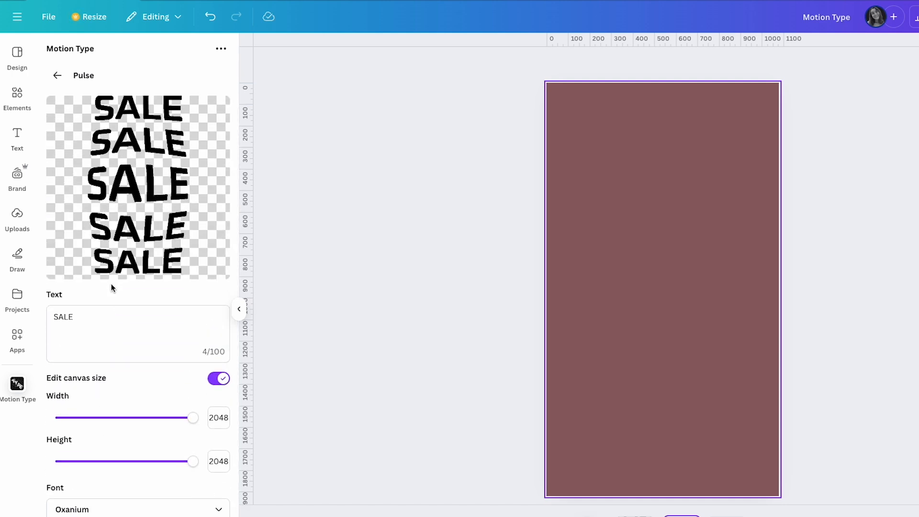
Try a stronger twist effect on the SALE text, check the preview, and reset the twist to 0
scroll(111, 287, "down", 6)
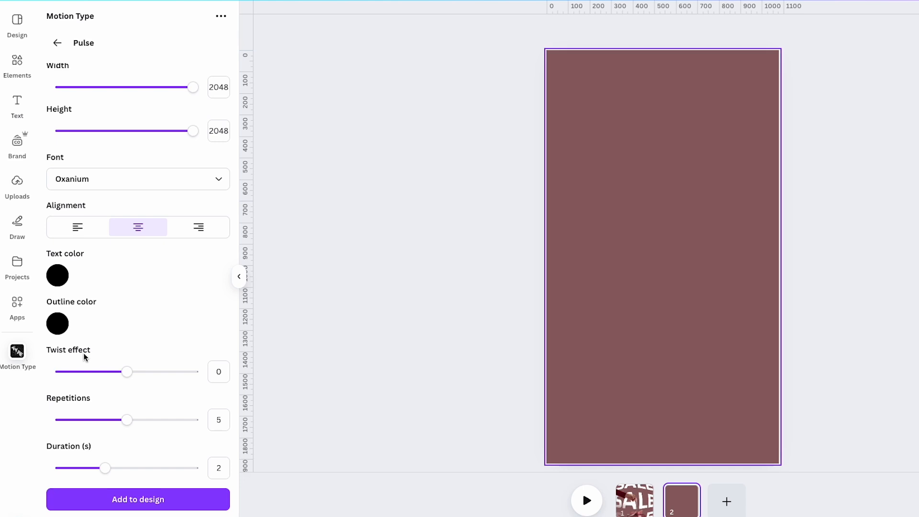
left_click_drag(126, 371, 150, 372)
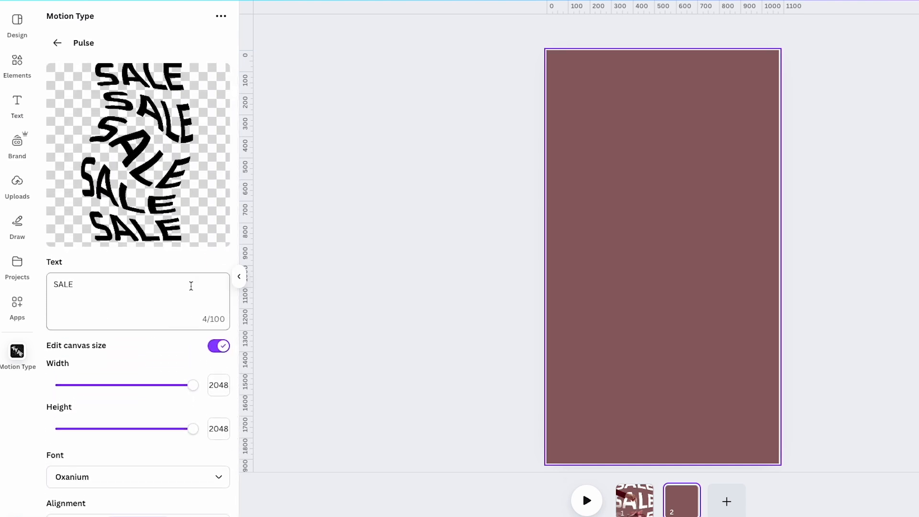
scroll(189, 289, "down", 6)
left_click(215, 371)
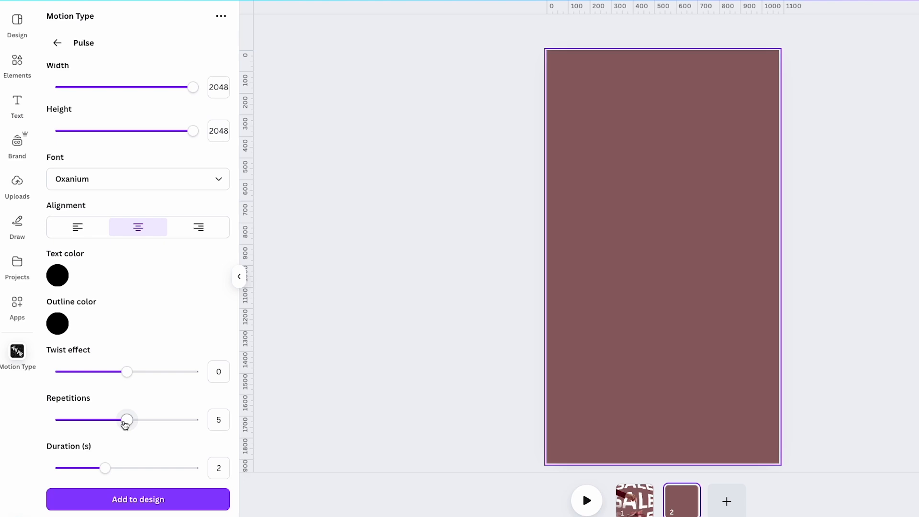
Try fewer repetitions of the SALE text, check the preview, and restore the repetitions to 5
left_click_drag(127, 424, 73, 424)
scroll(174, 349, "up", 6)
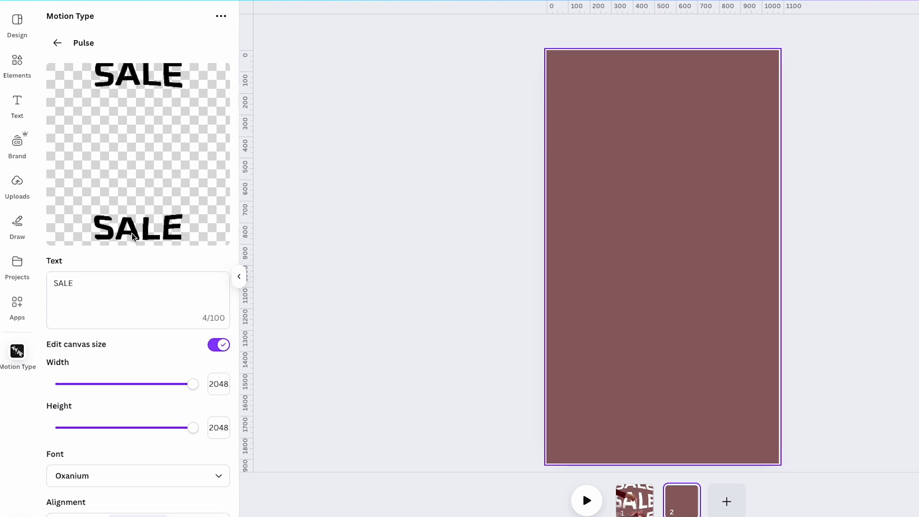
scroll(131, 233, "down", 5)
scroll(131, 234, "down", 2)
left_click_drag(87, 419, 127, 421)
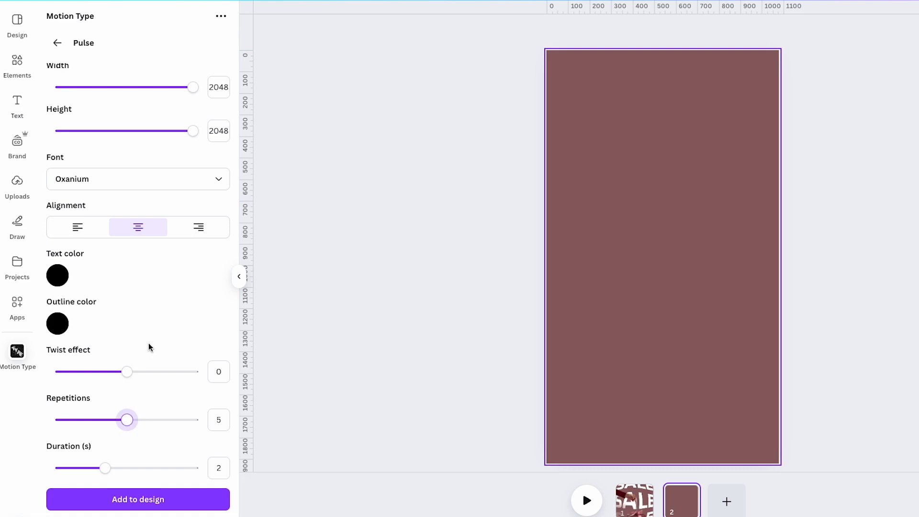
scroll(148, 343, "up", 7)
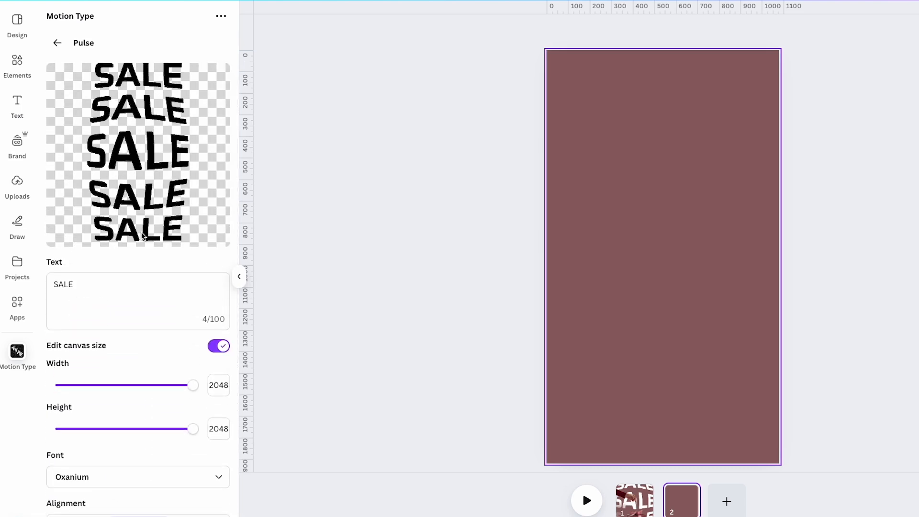
Try an animation duration of 0.9 seconds and check the pulse speed in the preview
scroll(142, 234, "down", 6)
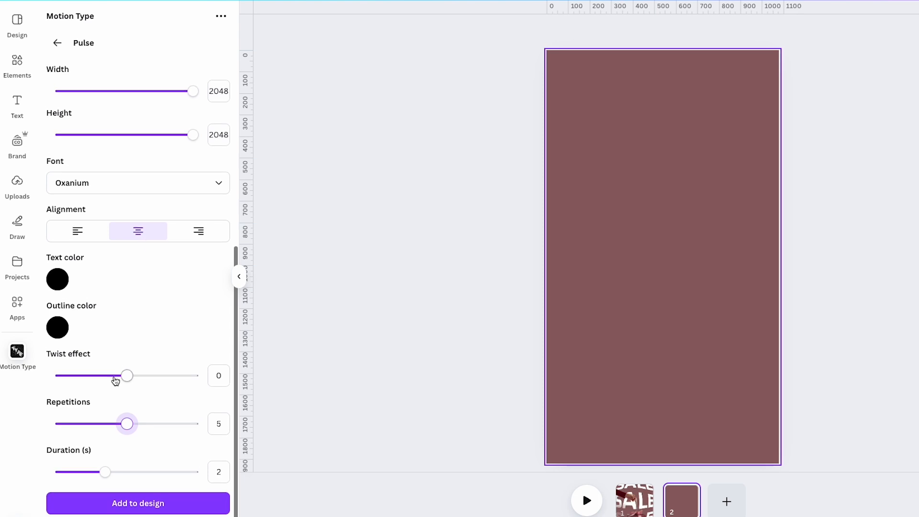
scroll(115, 381, "up", 1)
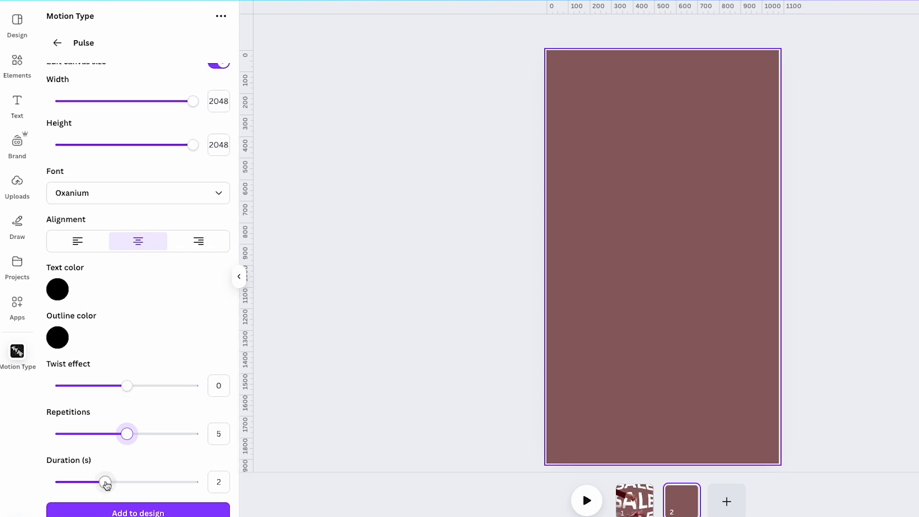
left_click(105, 482)
left_click_drag(107, 484, 73, 484)
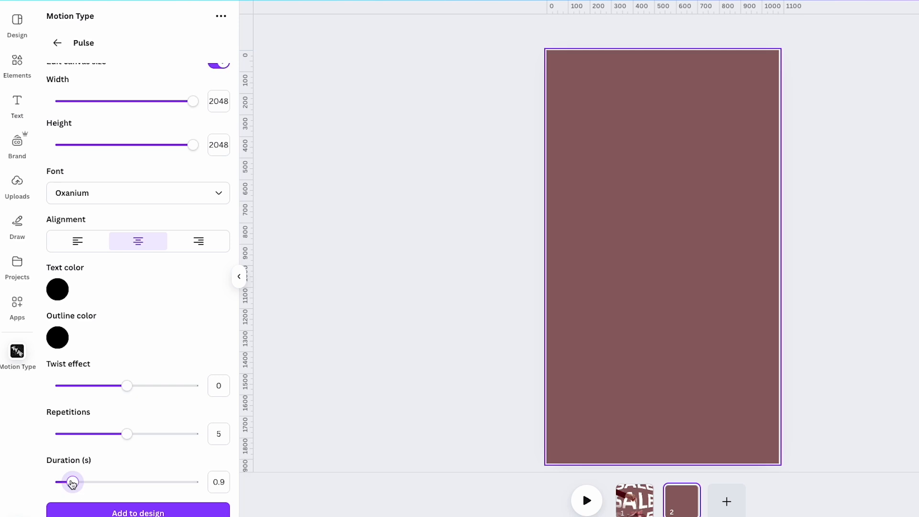
scroll(155, 340, "up", 6)
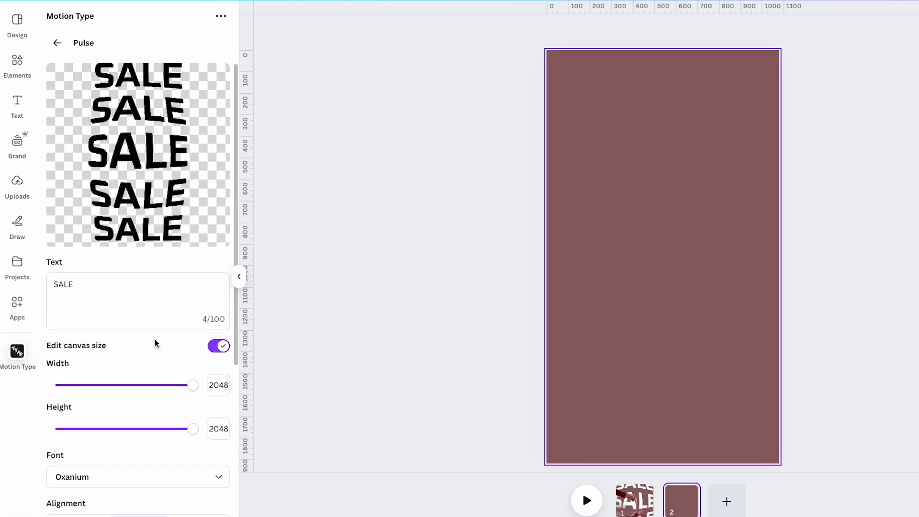
Lengthen the animation duration for a slower pulse and check the SALE text in the preview
scroll(154, 339, "down", 5)
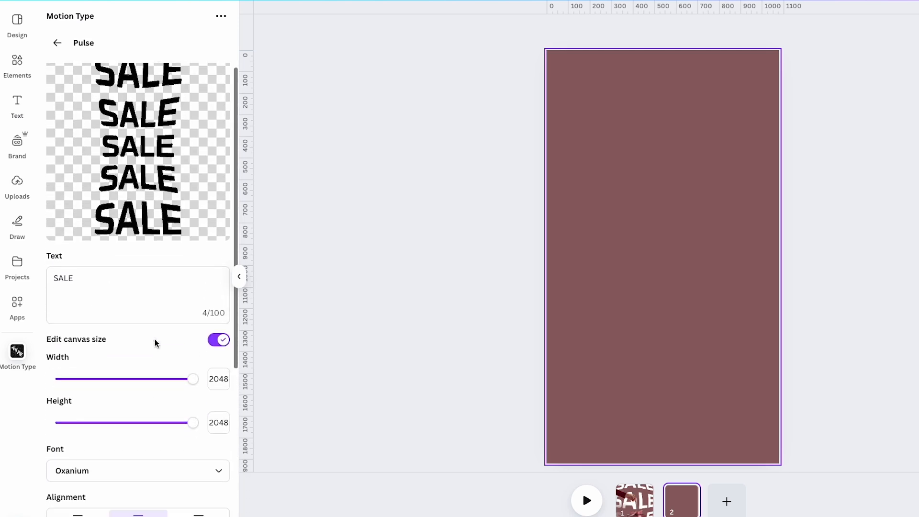
scroll(154, 339, "down", 2)
left_click_drag(73, 468, 163, 468)
scroll(174, 316, "up", 7)
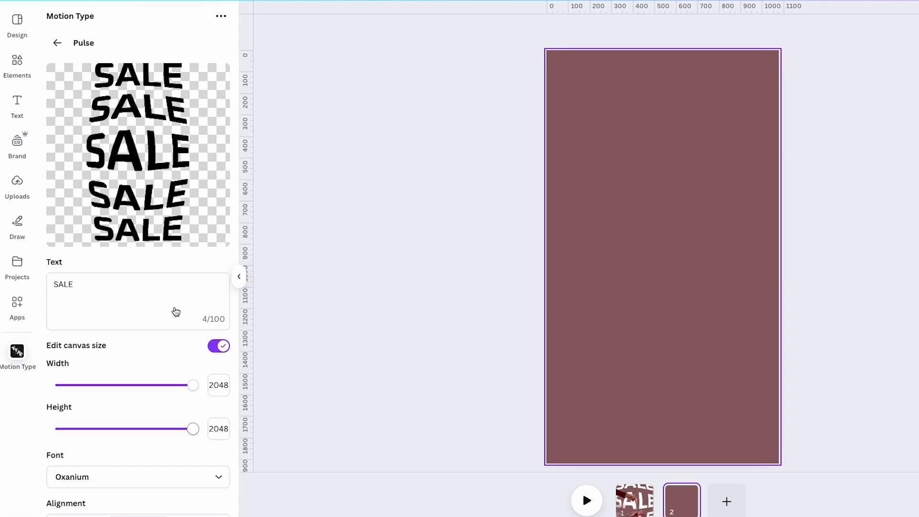
Set the SALE text's animation duration to 2.8 seconds and check the pulse speed in the preview
scroll(176, 311, "down", 7)
left_click_drag(160, 495, 128, 497)
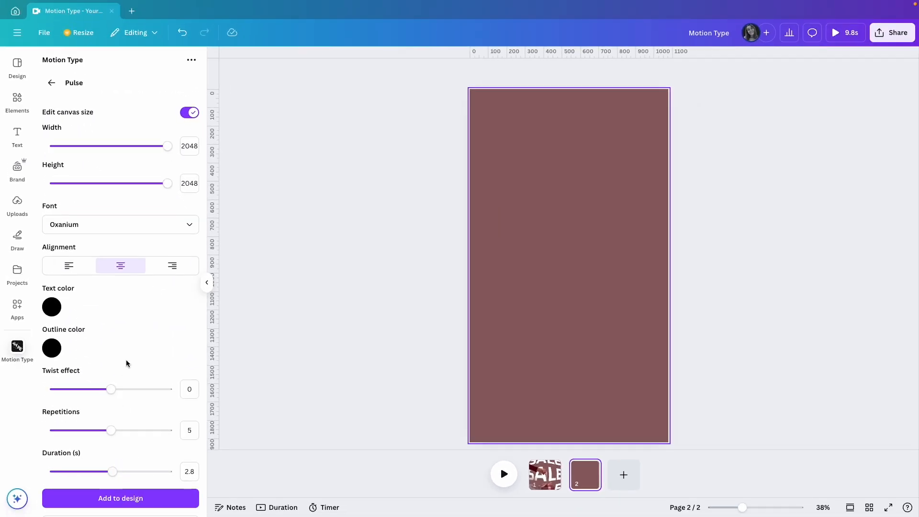
scroll(127, 364, "up", 5)
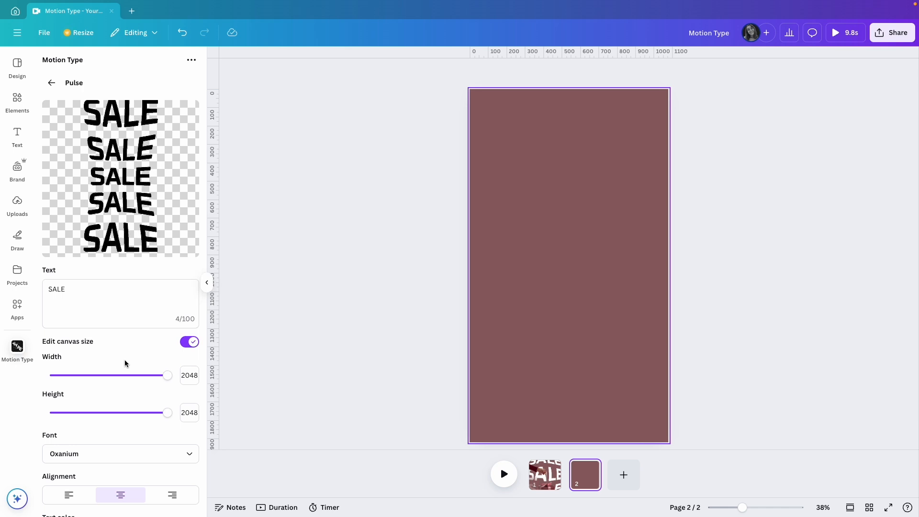
Add the pulsing SALE text to the empty second page of the design and deselect it
scroll(125, 363, "down", 2)
scroll(126, 363, "down", 5)
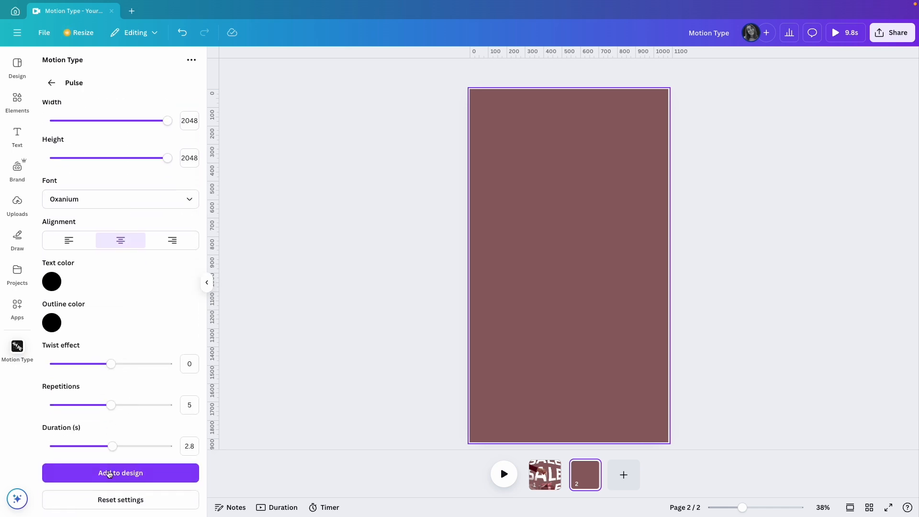
left_click(109, 474)
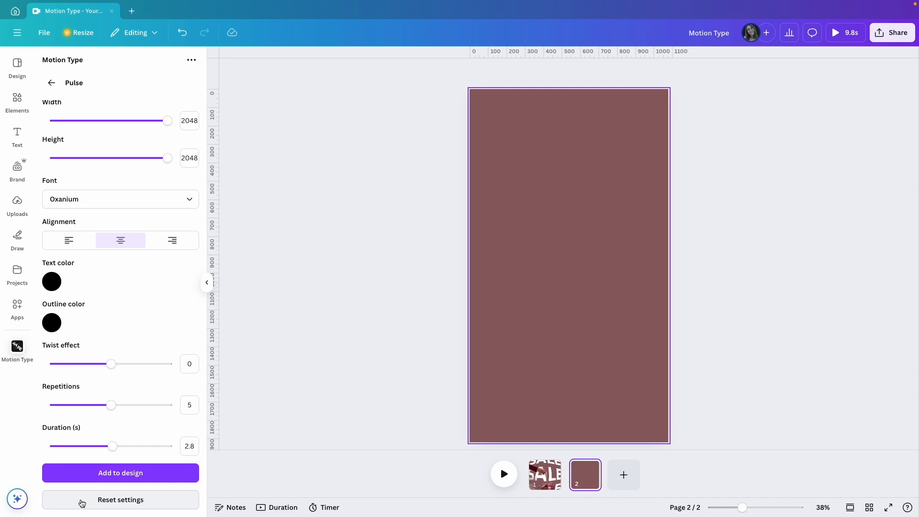
left_click(69, 479)
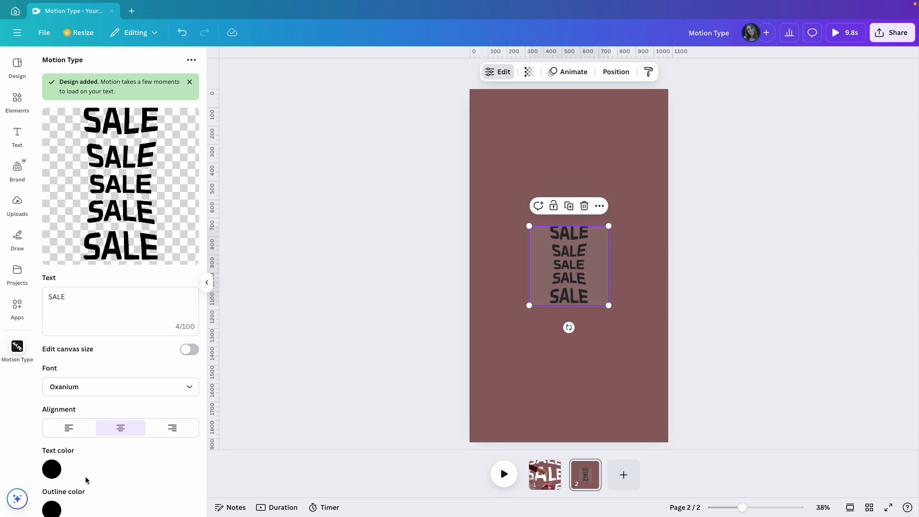
left_click(693, 283)
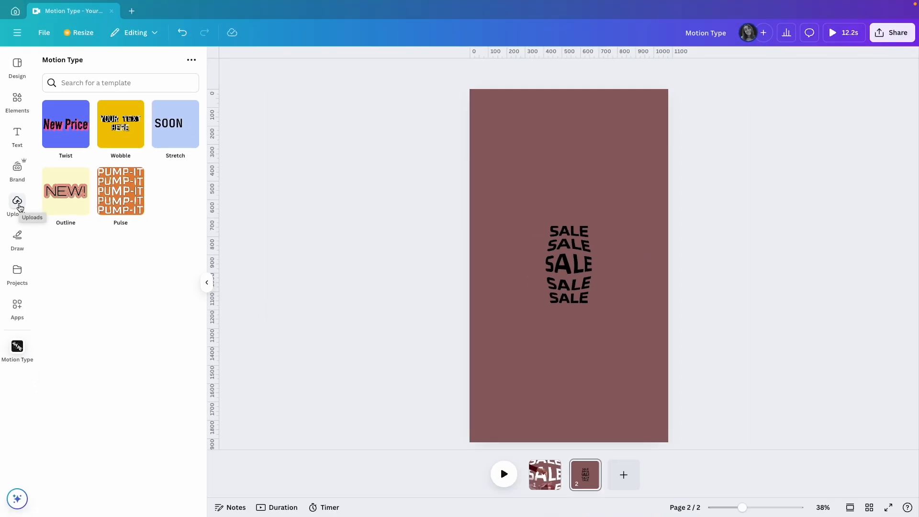
Enlarge the SALE animation to slightly wider than the page and centre it on the page
left_click(600, 297)
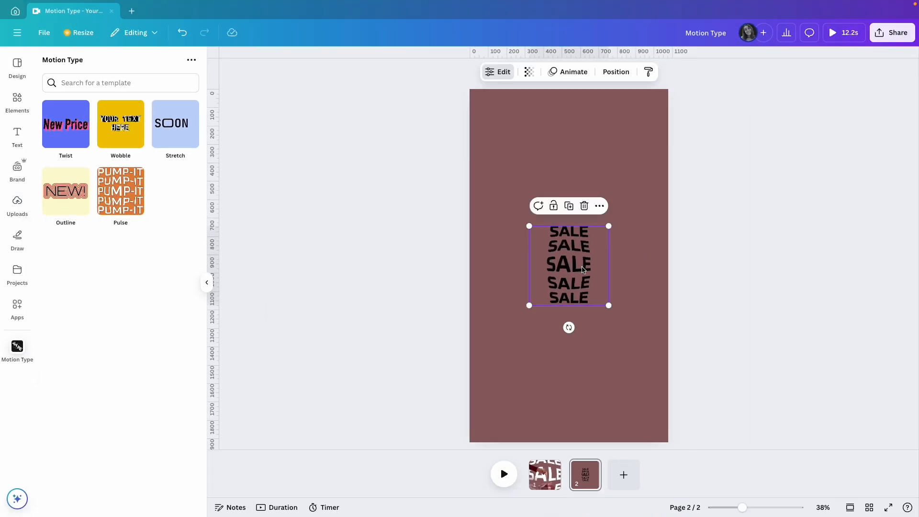
left_click_drag(609, 307, 715, 464)
left_click_drag(620, 353, 554, 296)
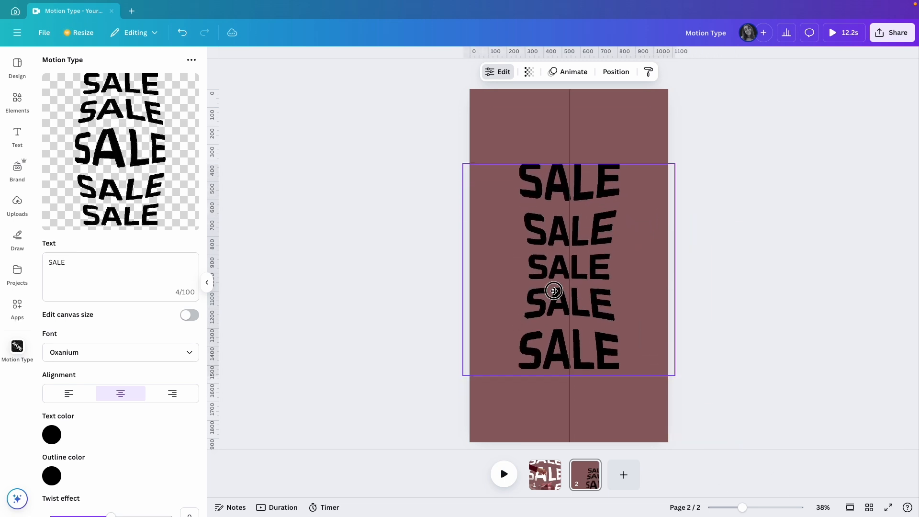
left_click(798, 321)
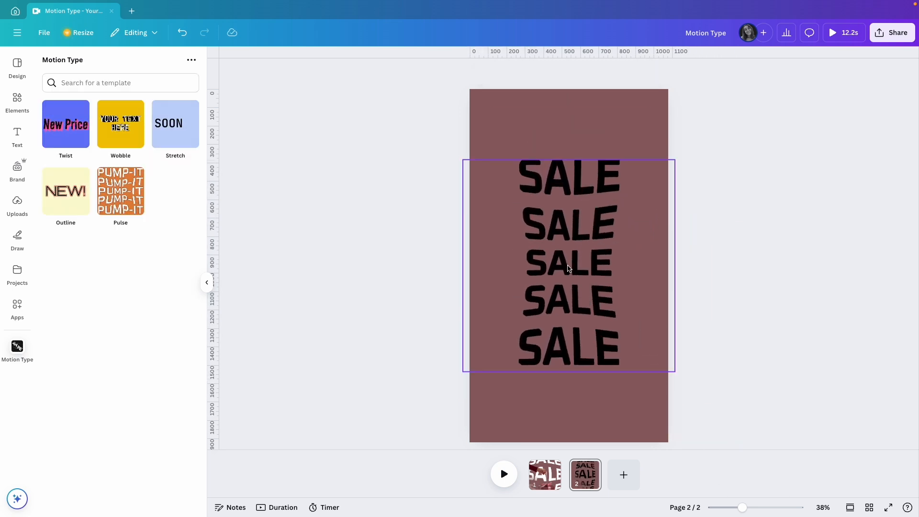
Open the placed SALE animation's Motion Type settings for editing
left_click(568, 267)
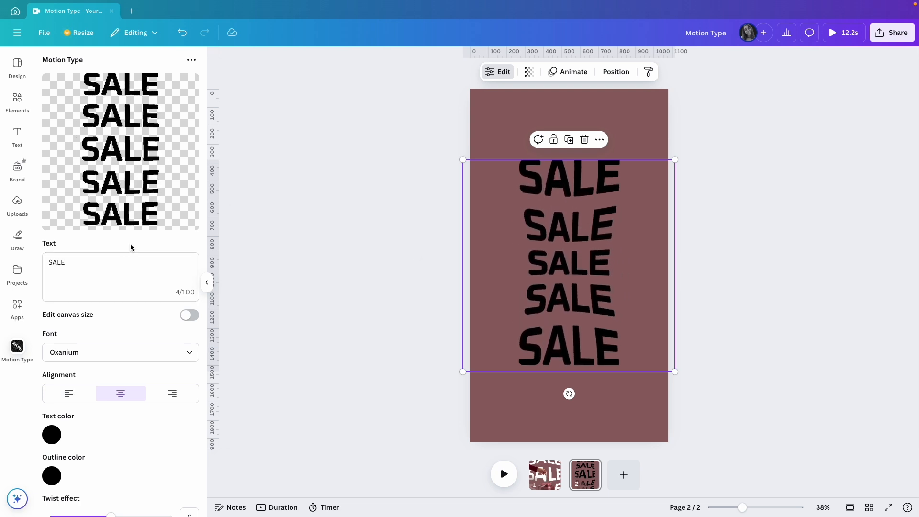
scroll(134, 263, "down", 4)
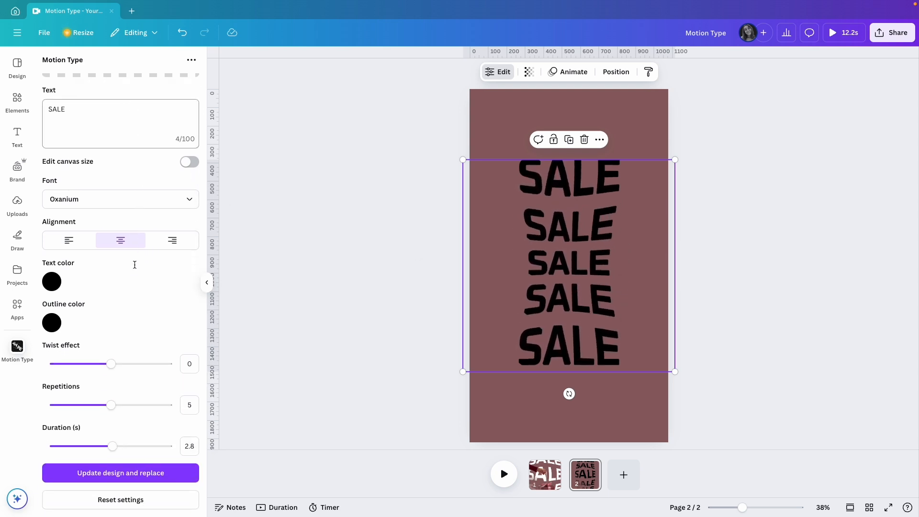